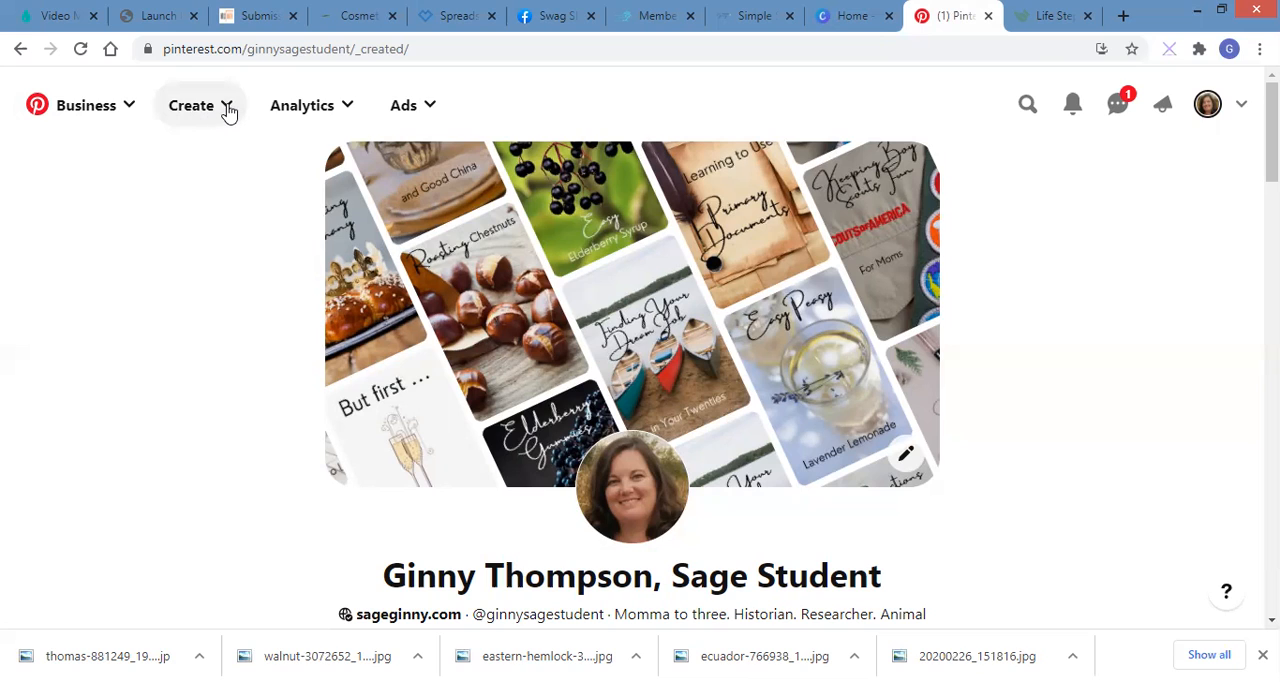
Step: Start creating a new Pin and look through the existing boards it could be published to
click(228, 112)
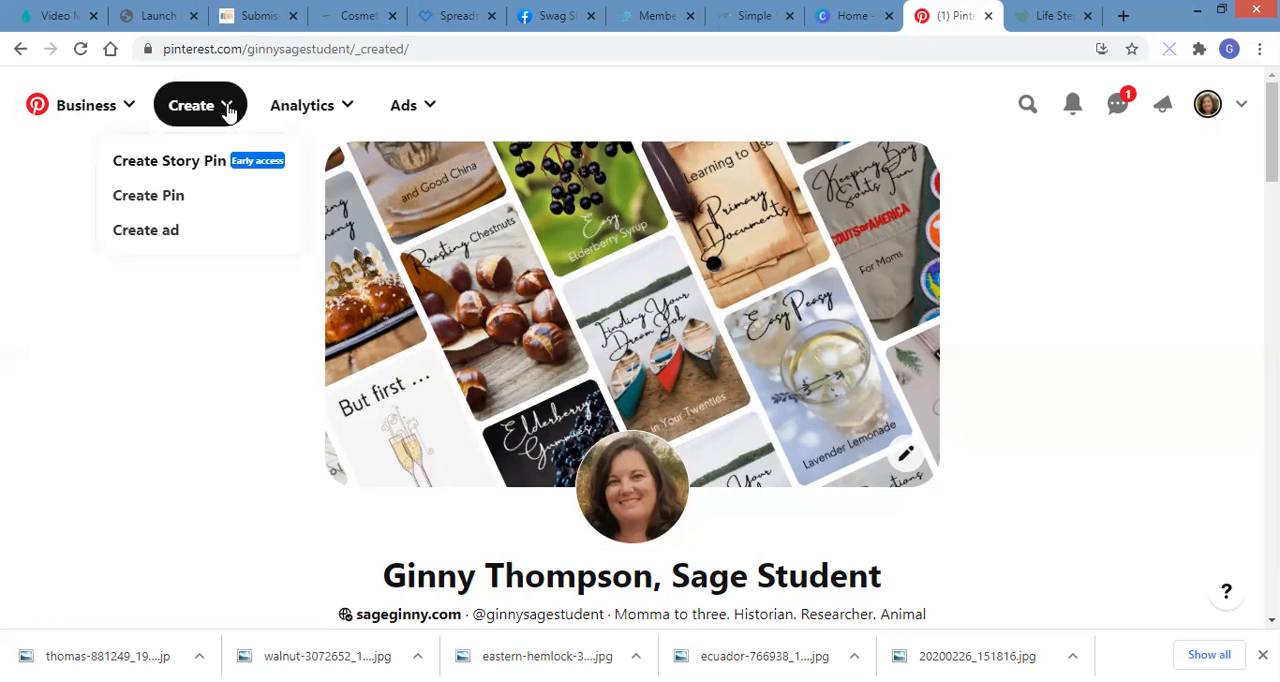
click(173, 205)
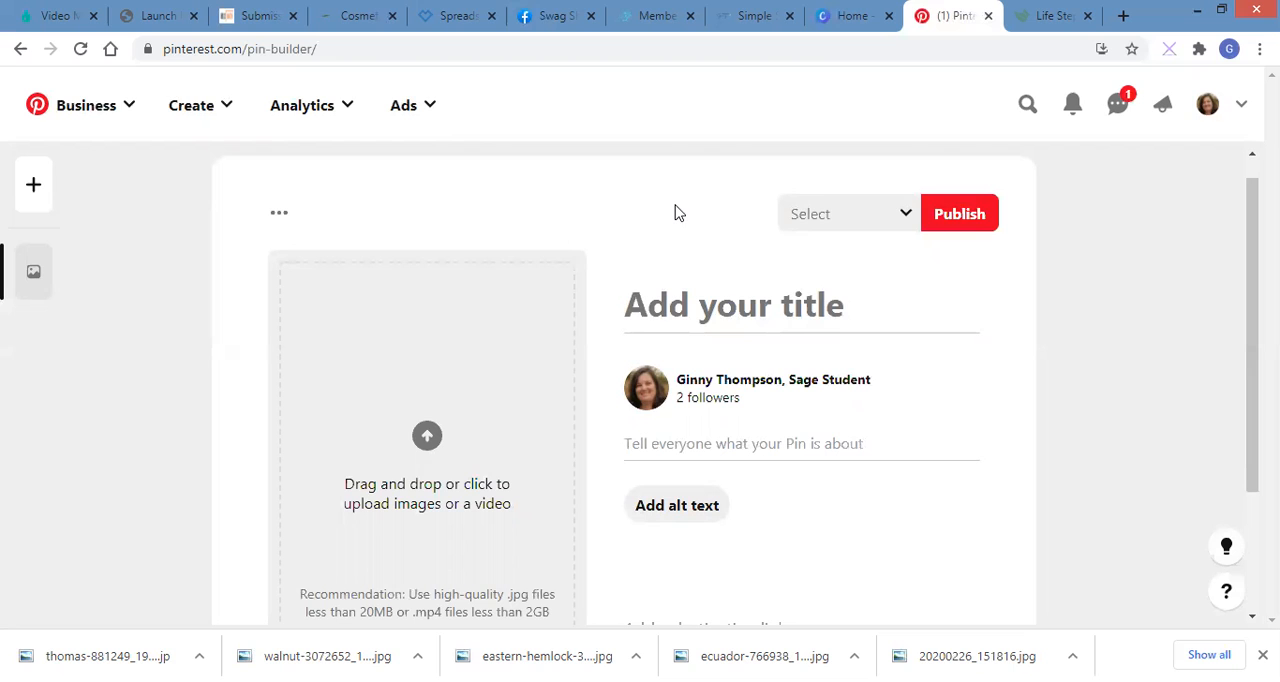
click(905, 220)
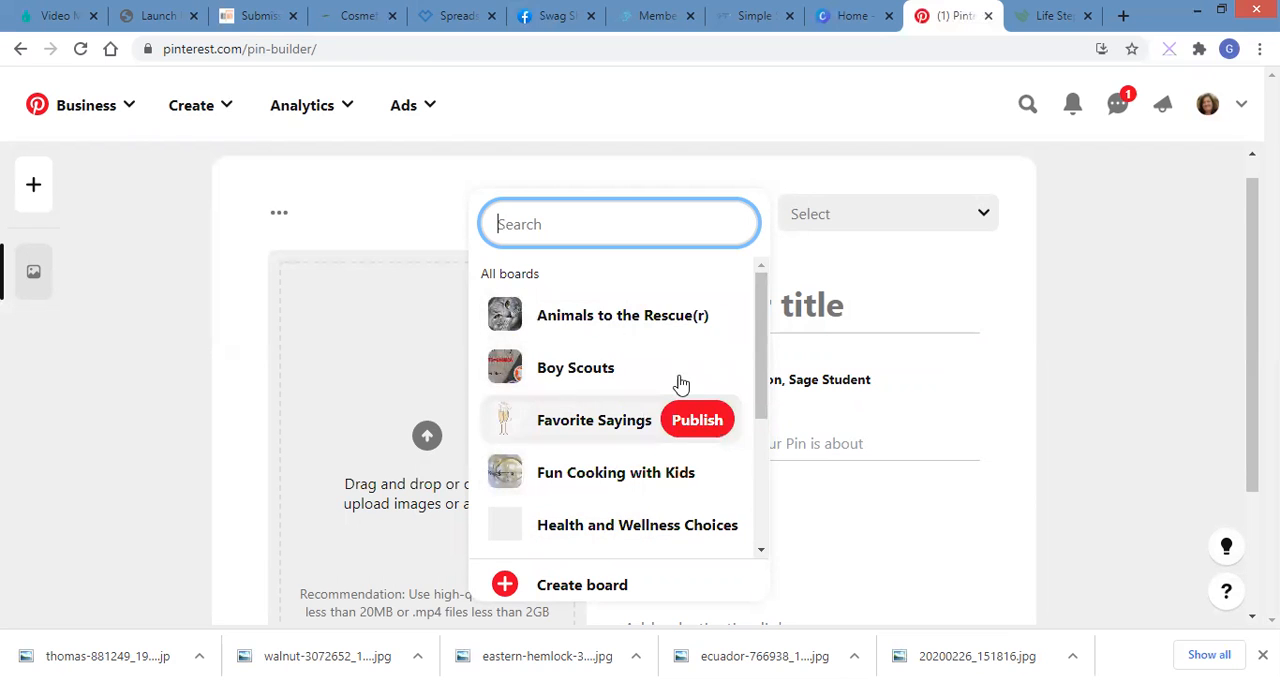
drag(763, 288, 762, 414)
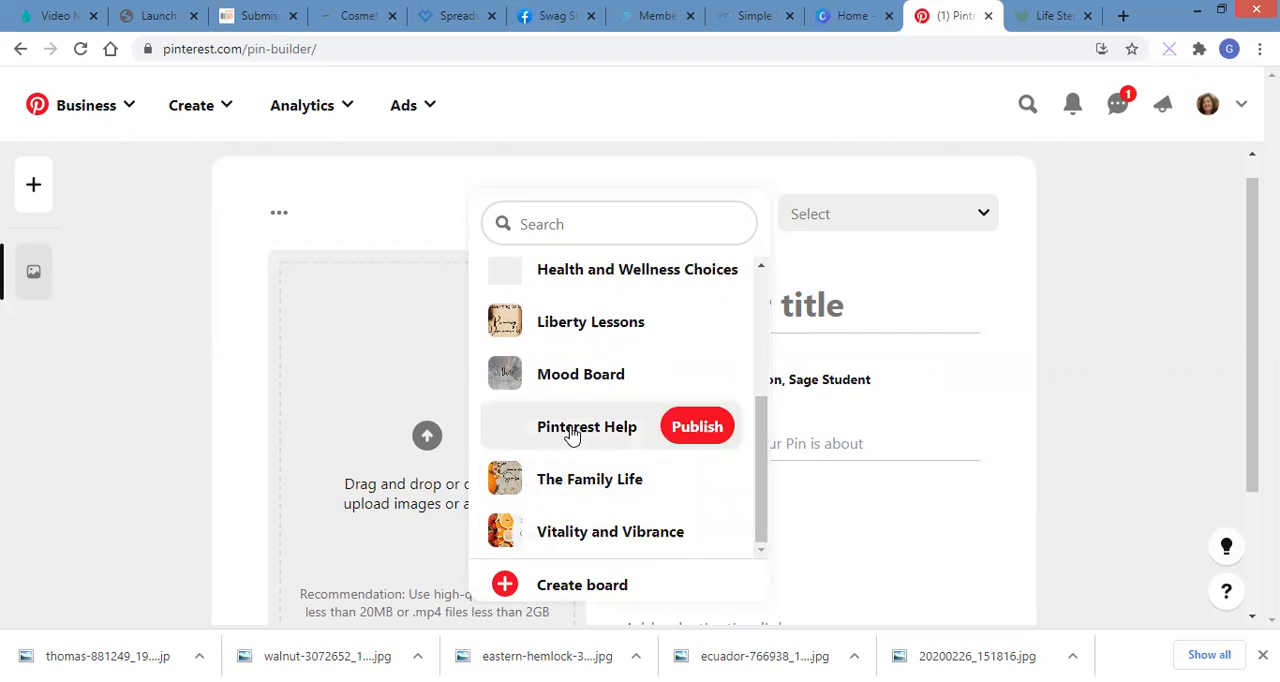
Step: Create a non-secret board named "Happy Summer Activities" as the Pin's destination
click(555, 588)
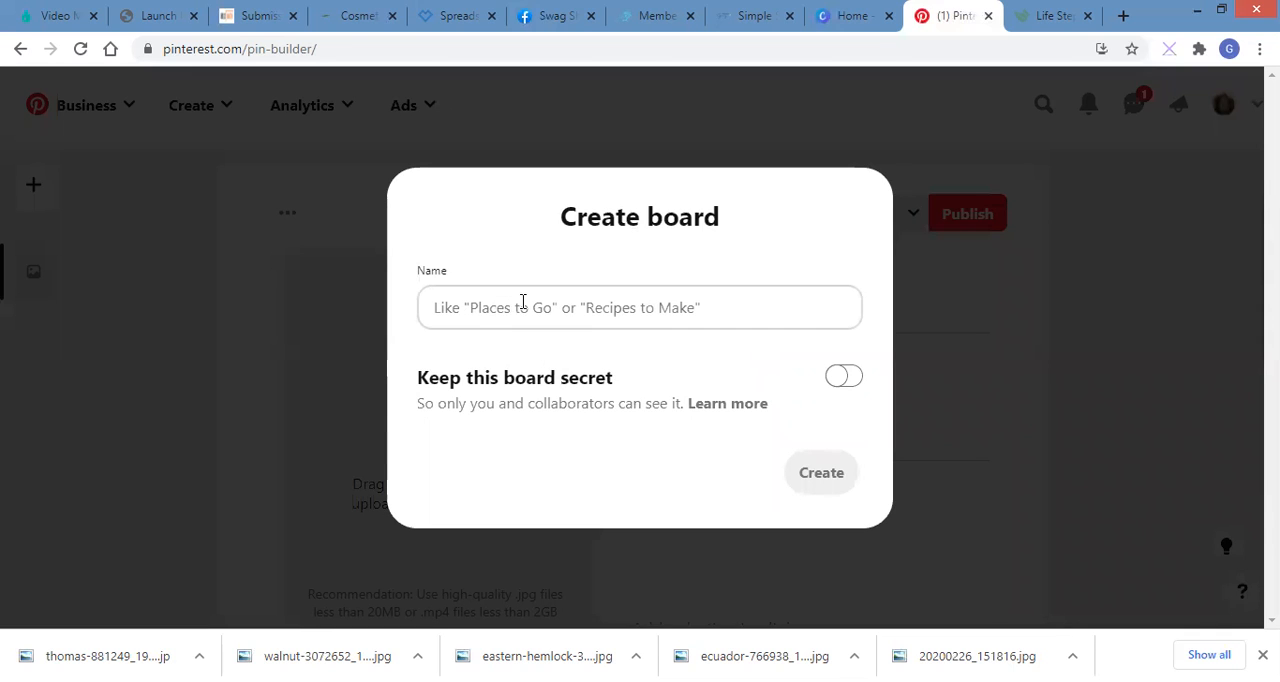
click(466, 307)
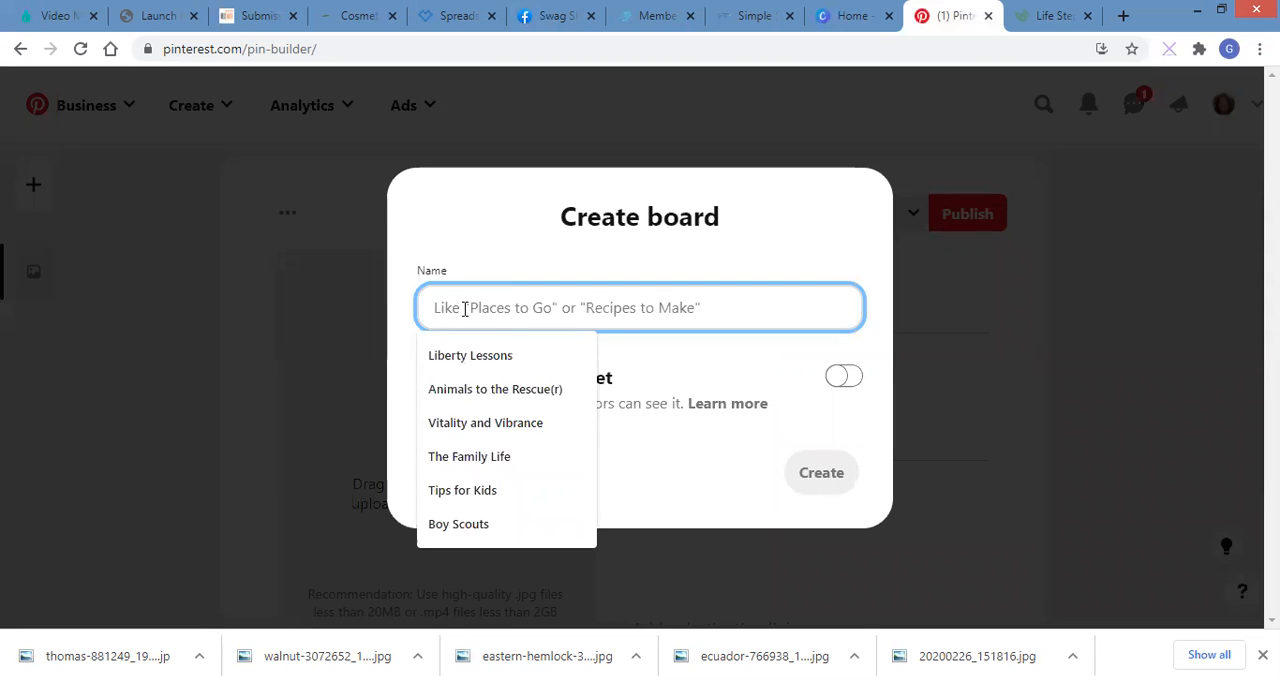
text(Ha)
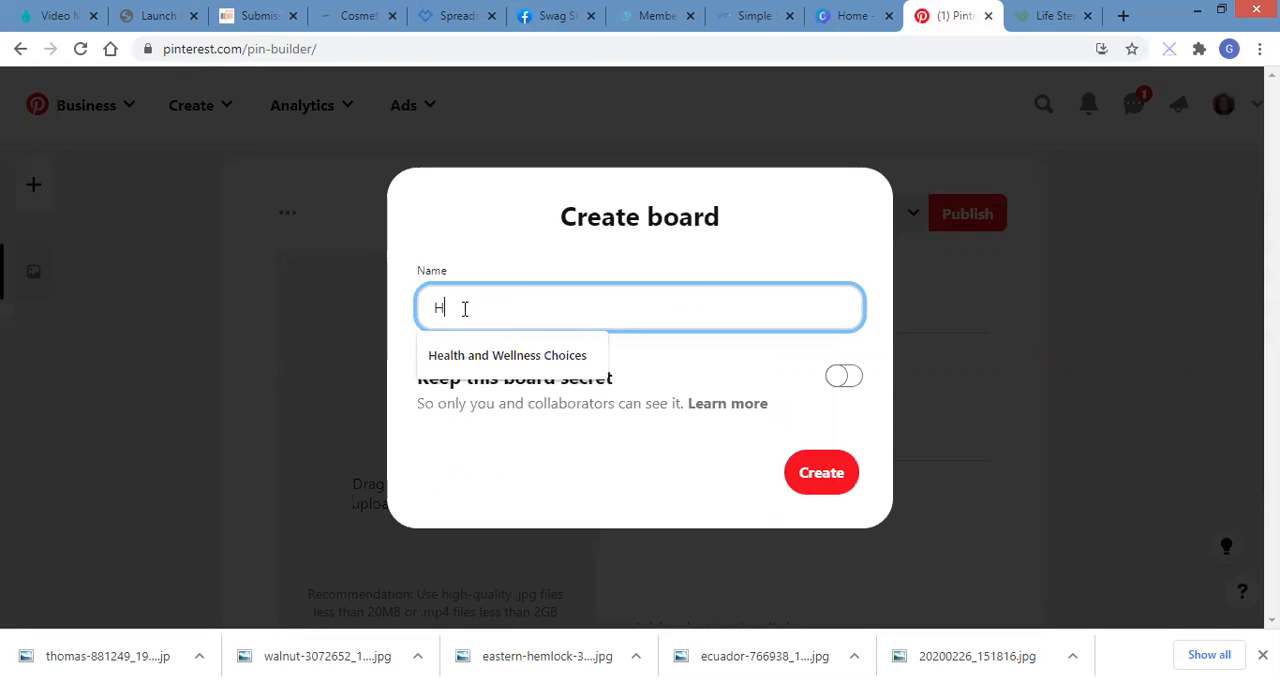
key(BackSpace)
text(appy )
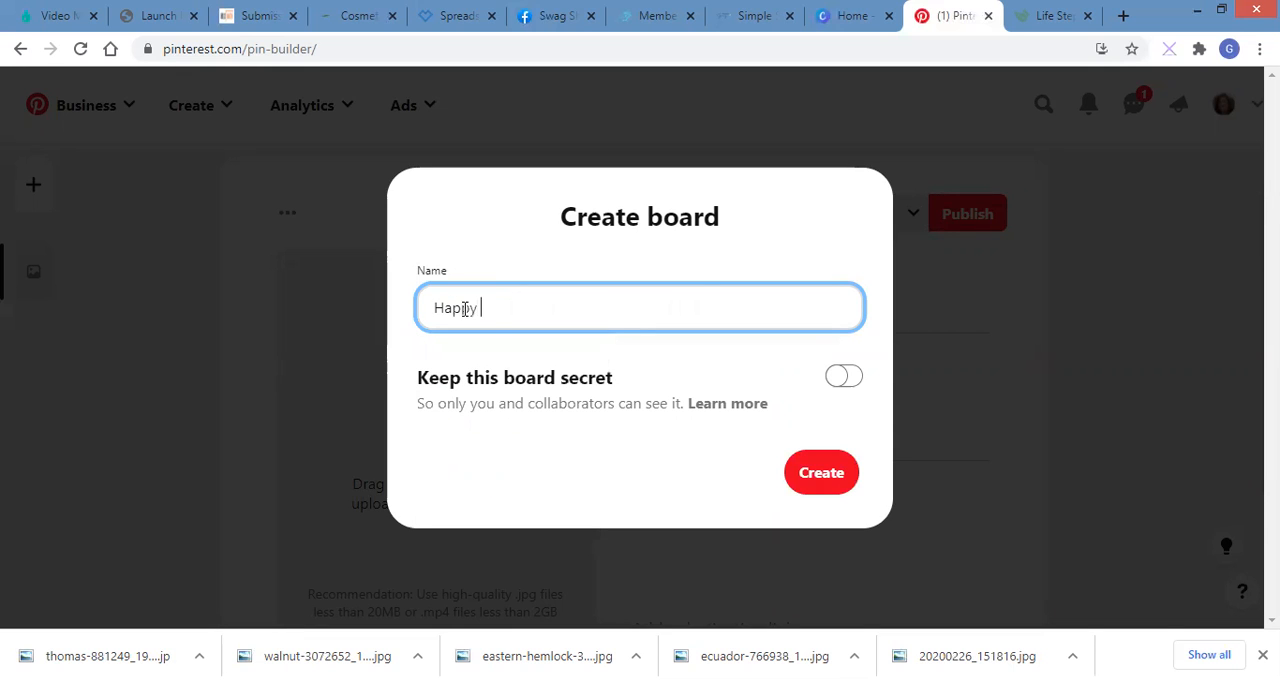
text(Summer Activities)
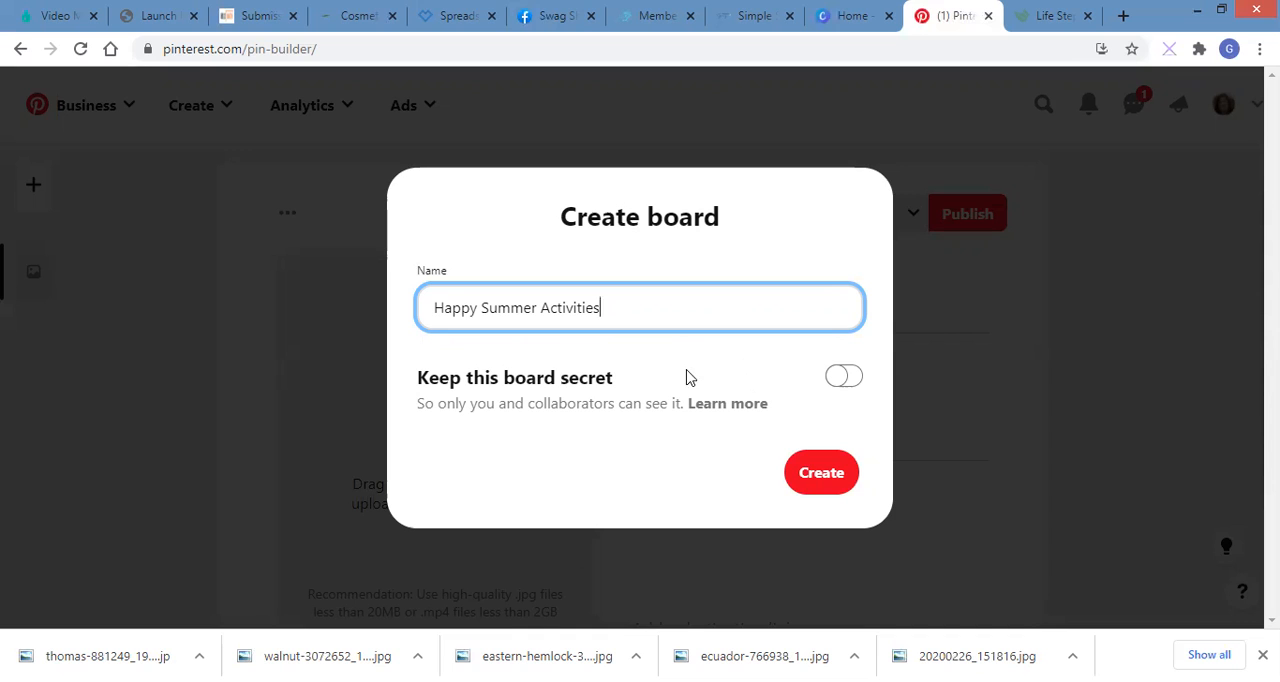
click(815, 485)
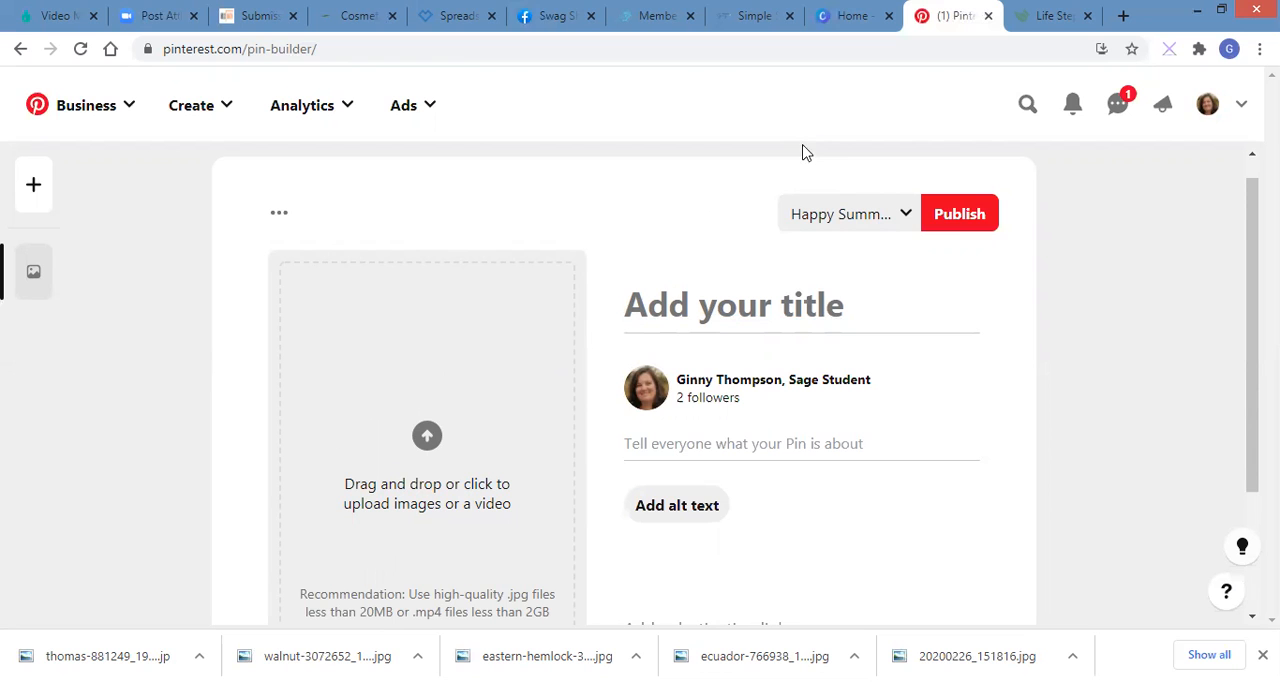
Step: Switch to Canva and search for "pinterest pin", choosing the 1000 × 1500 px Pinterest Pin suggestion
click(851, 16)
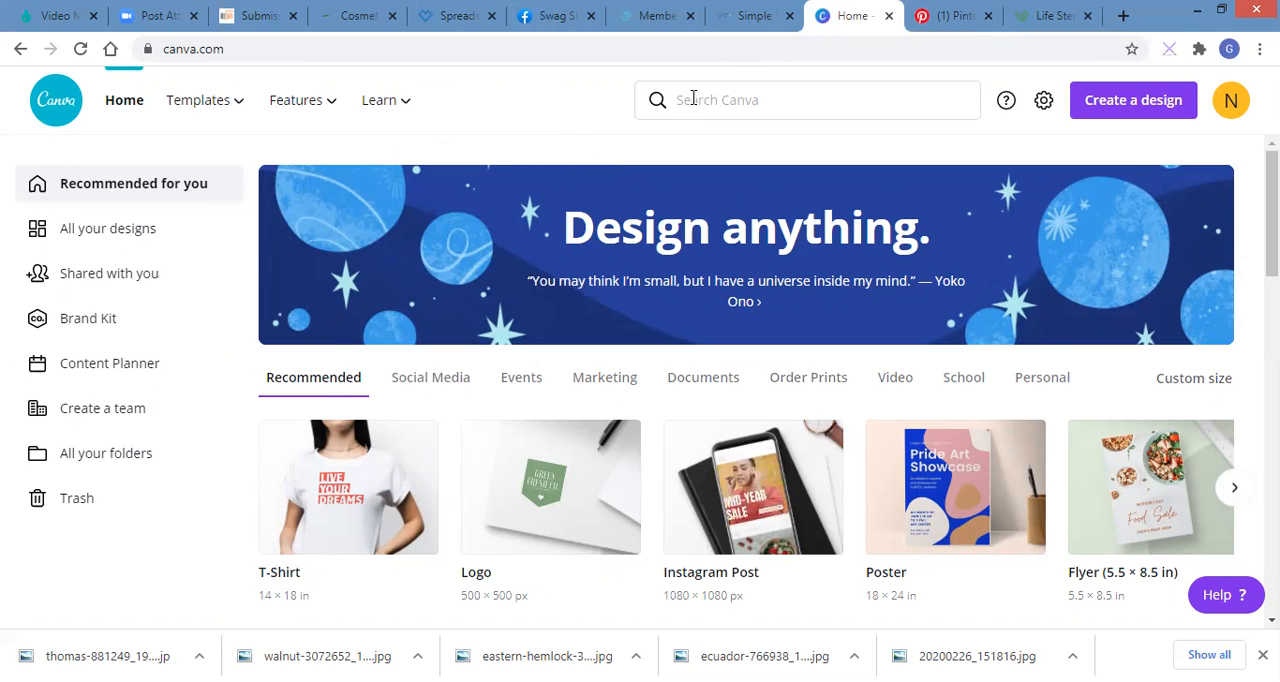
click(695, 98)
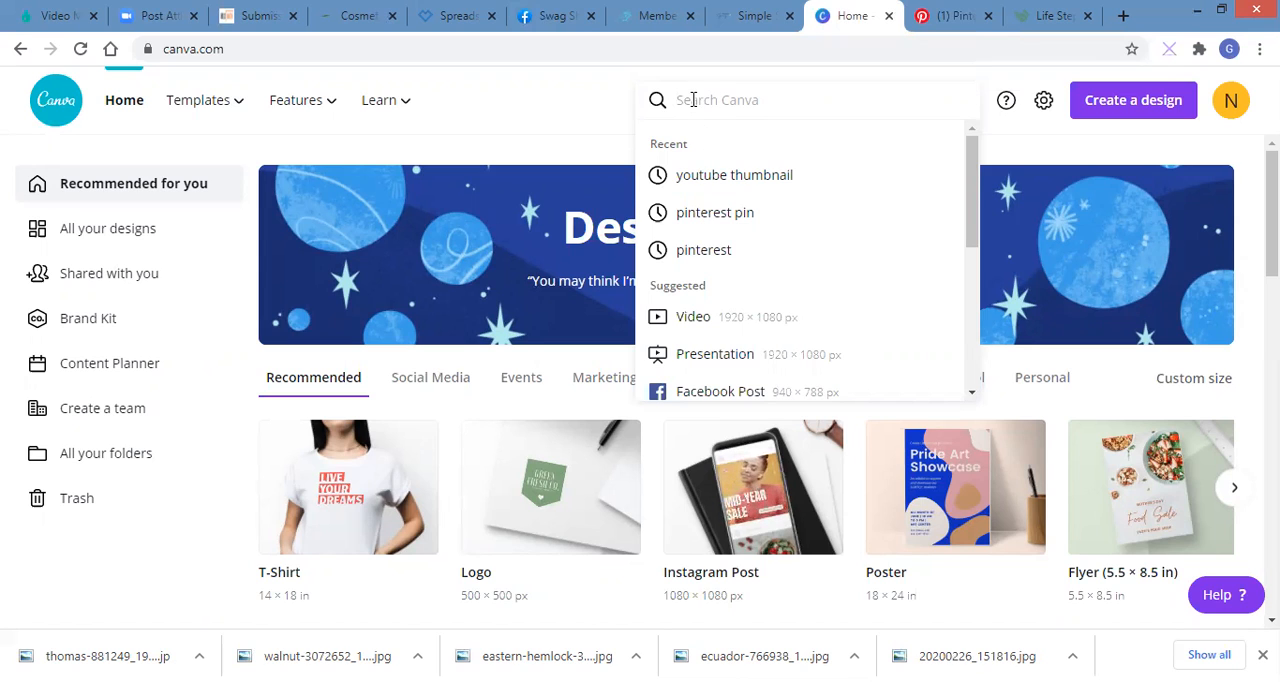
text(pint)
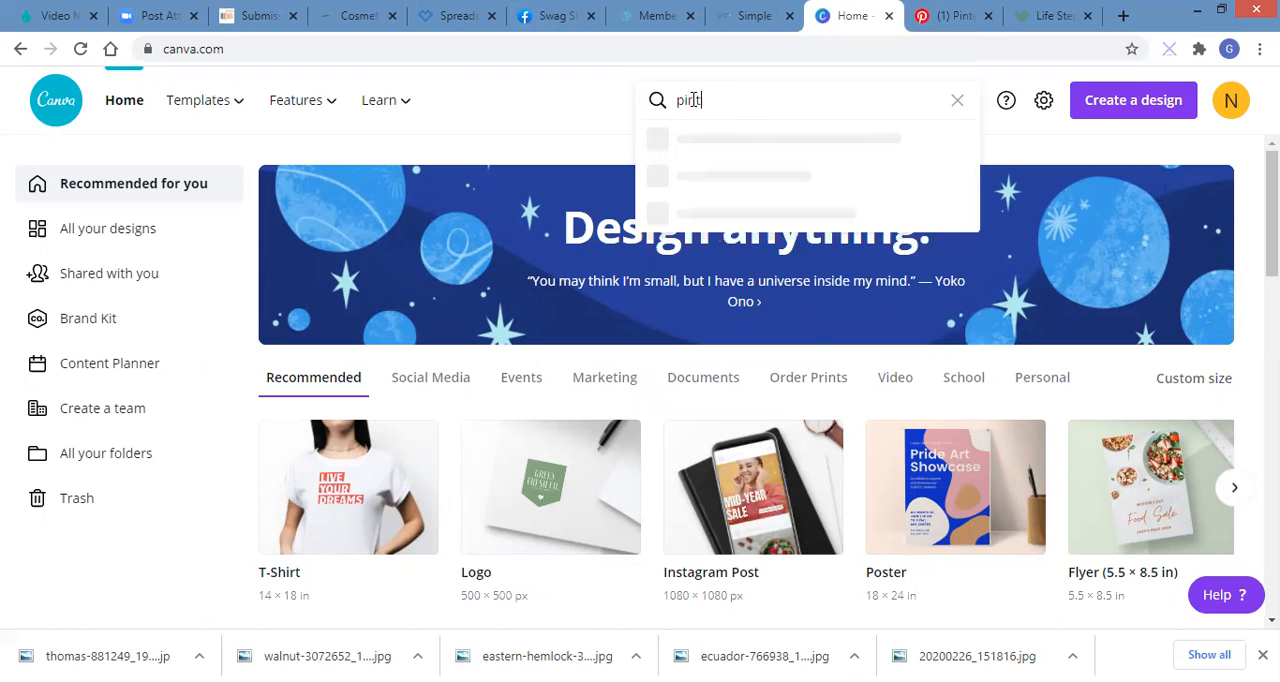
text(erest pin)
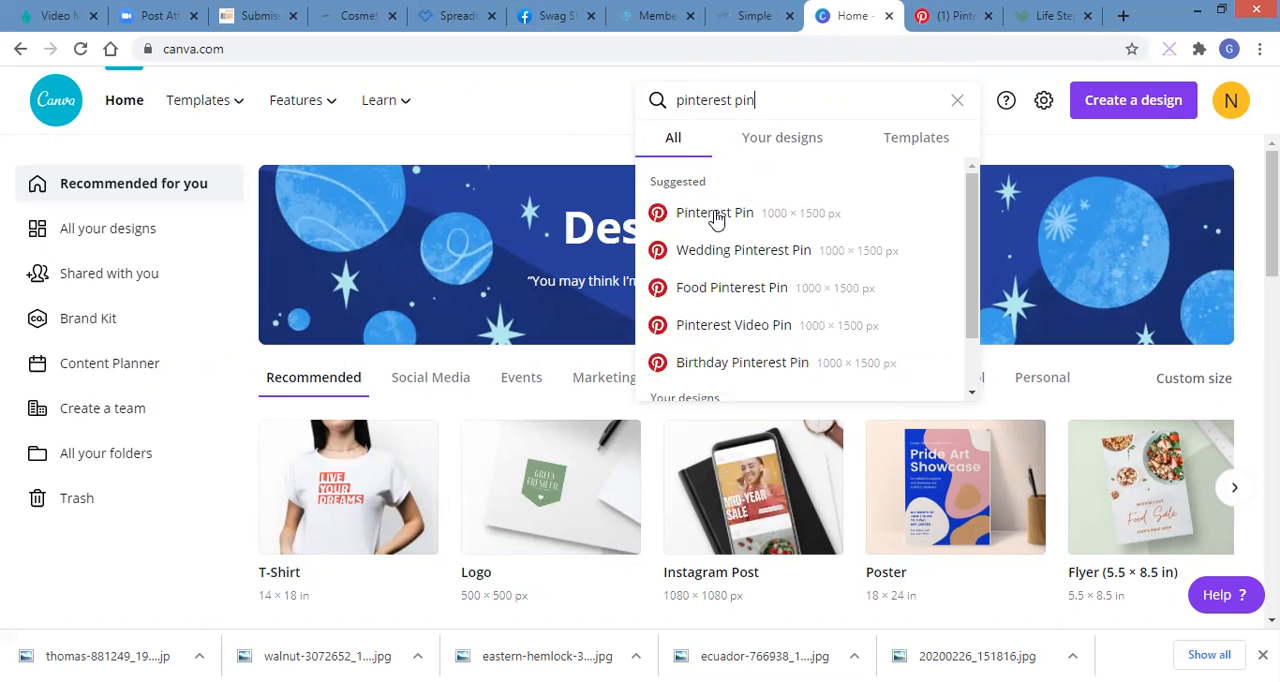
click(714, 216)
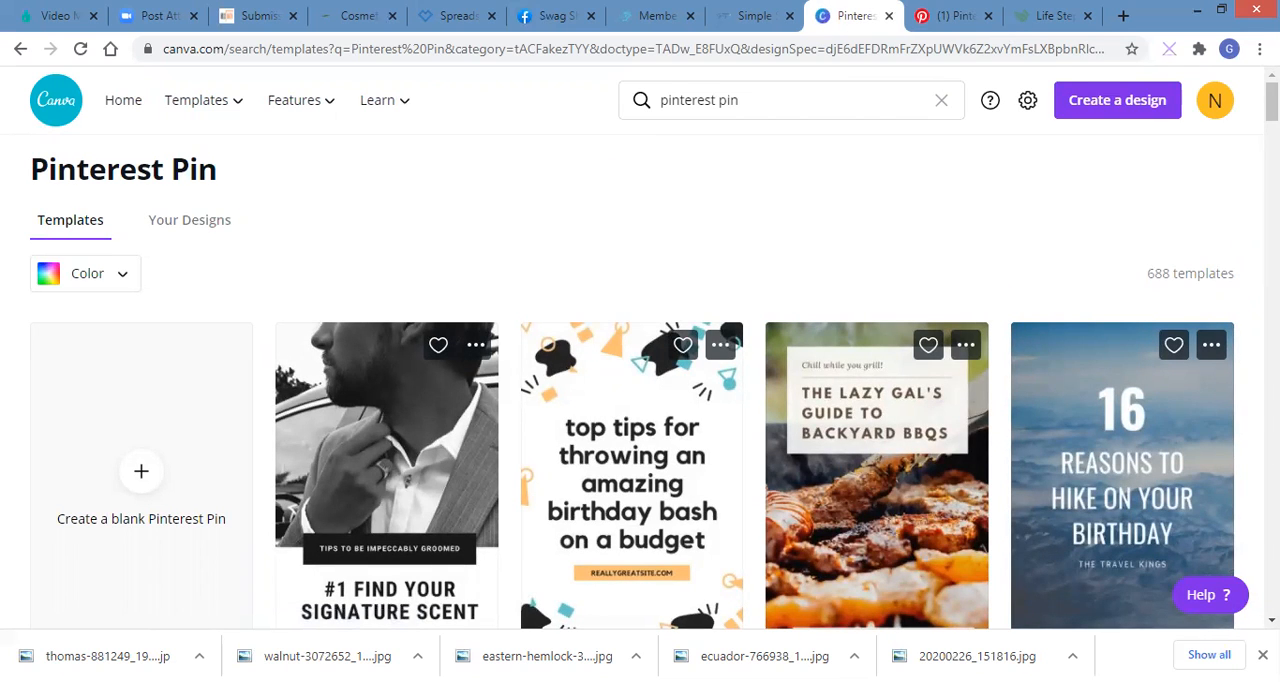
Step: Browse the available Pinterest Pin templates for design ideas, and return to the start of the results
scroll(1272, 102, down, 2)
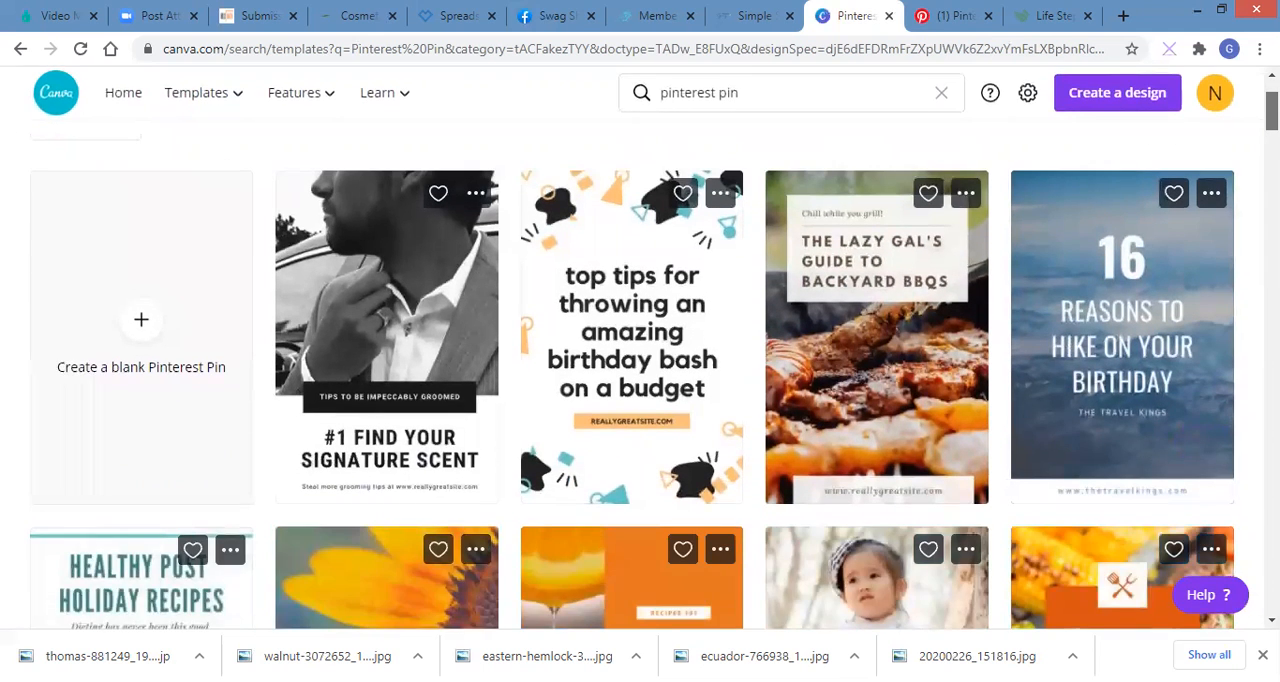
scroll(1272, 102, up, 2)
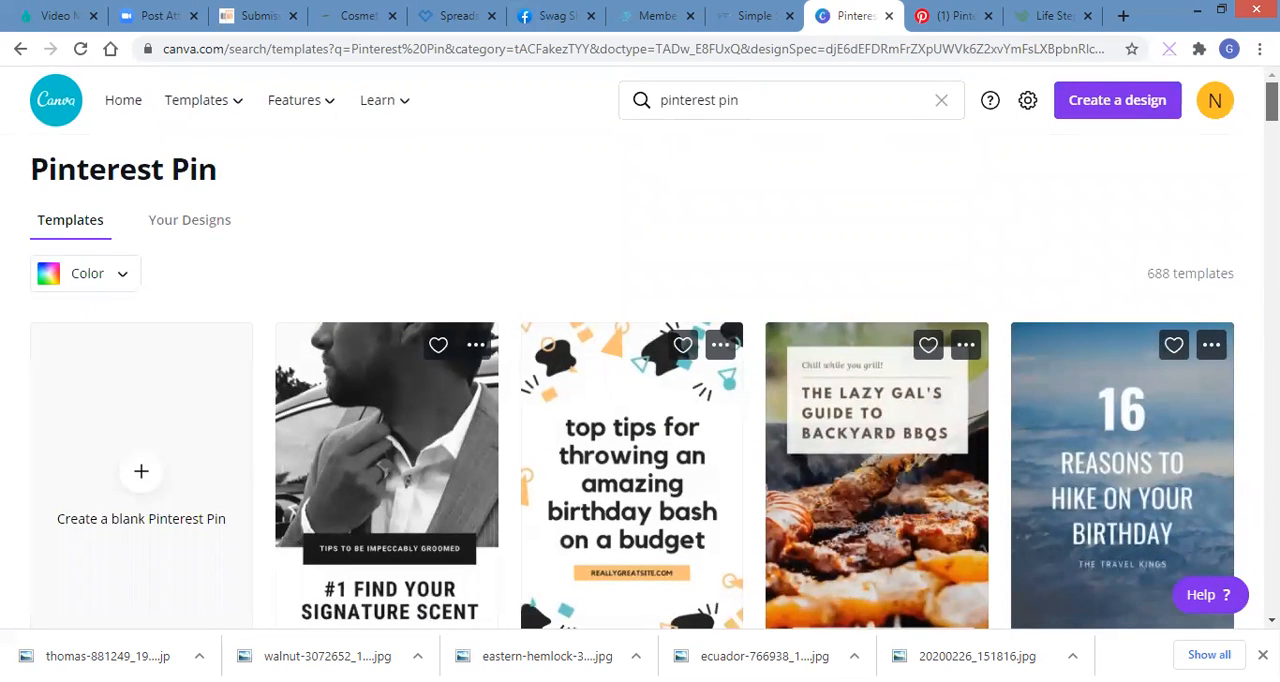
scroll(1272, 102, down, 4)
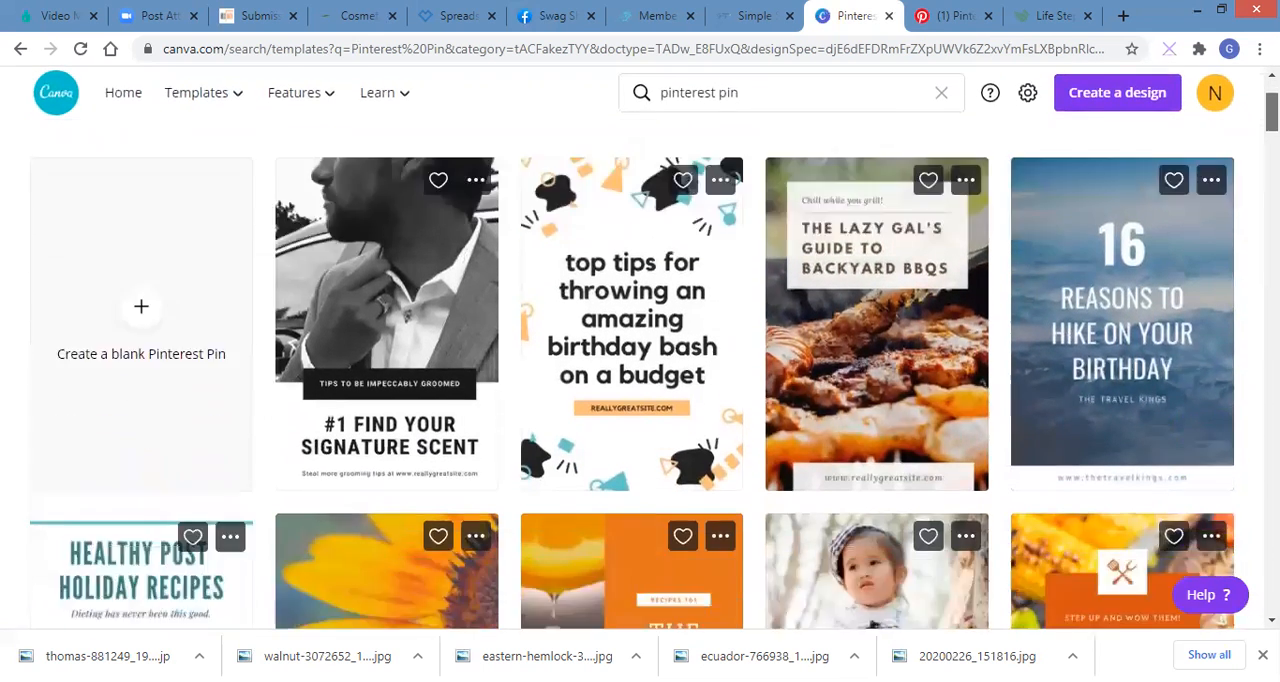
scroll(1272, 102, down, 4)
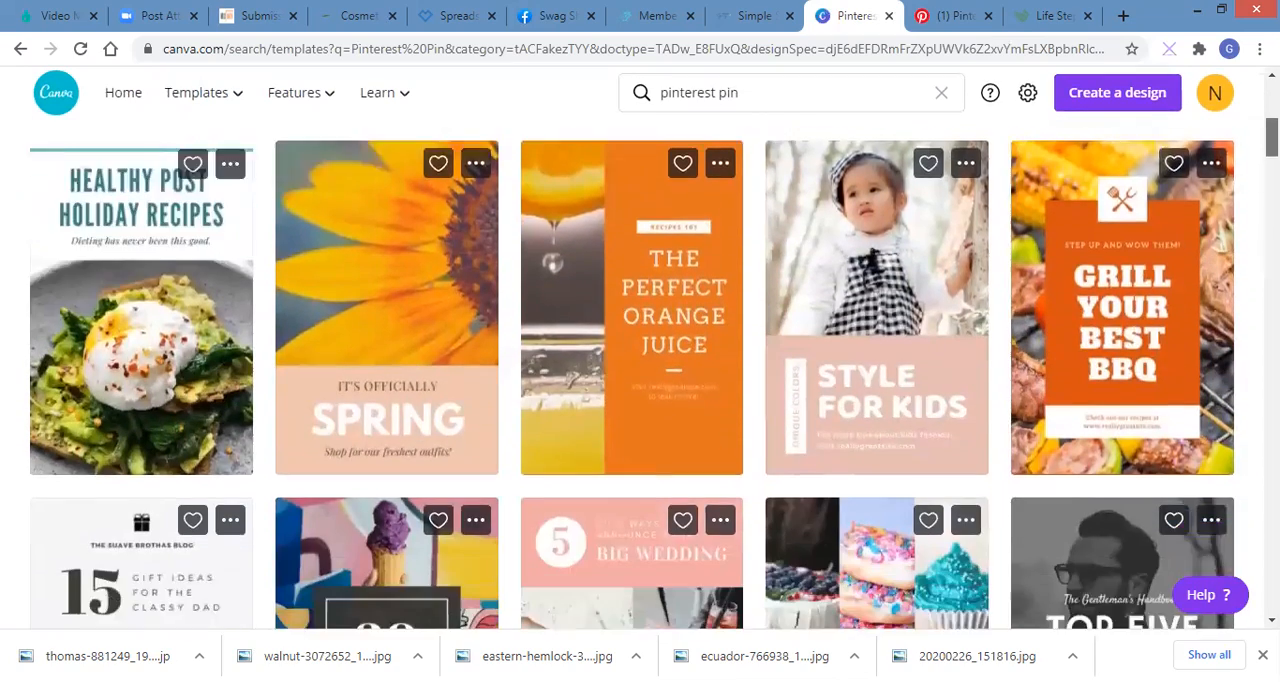
scroll(654, 381, down, 5)
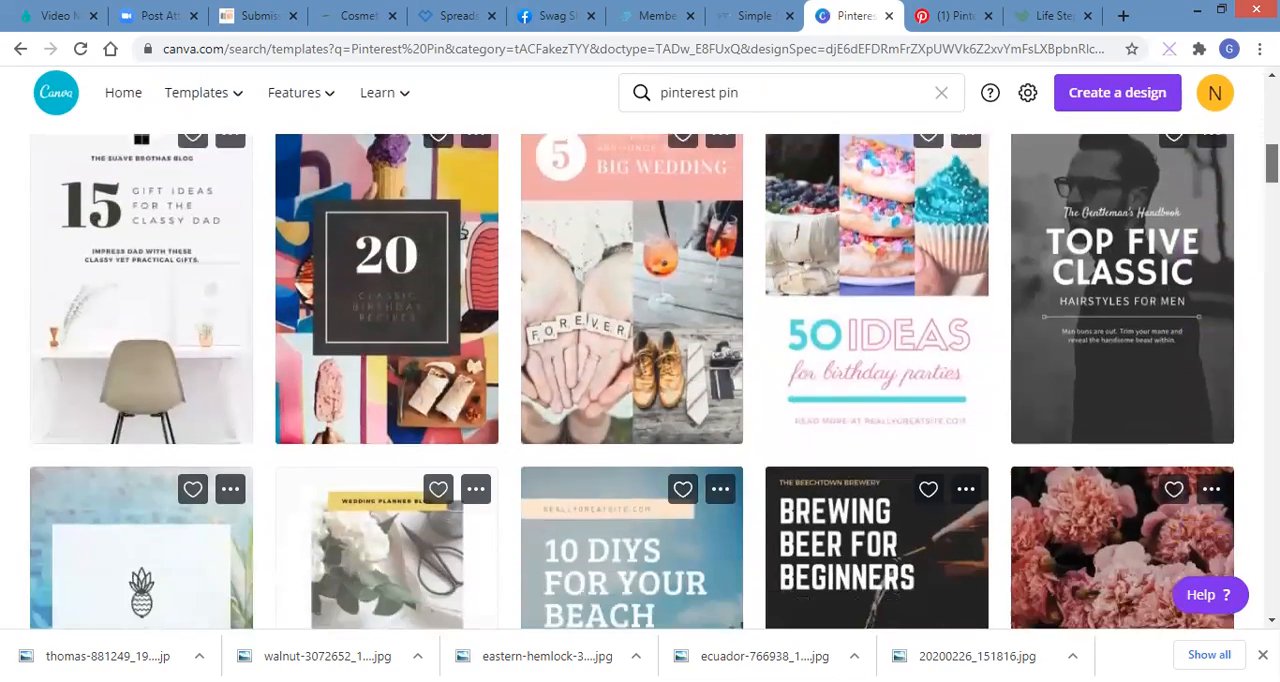
scroll(654, 381, down, 2)
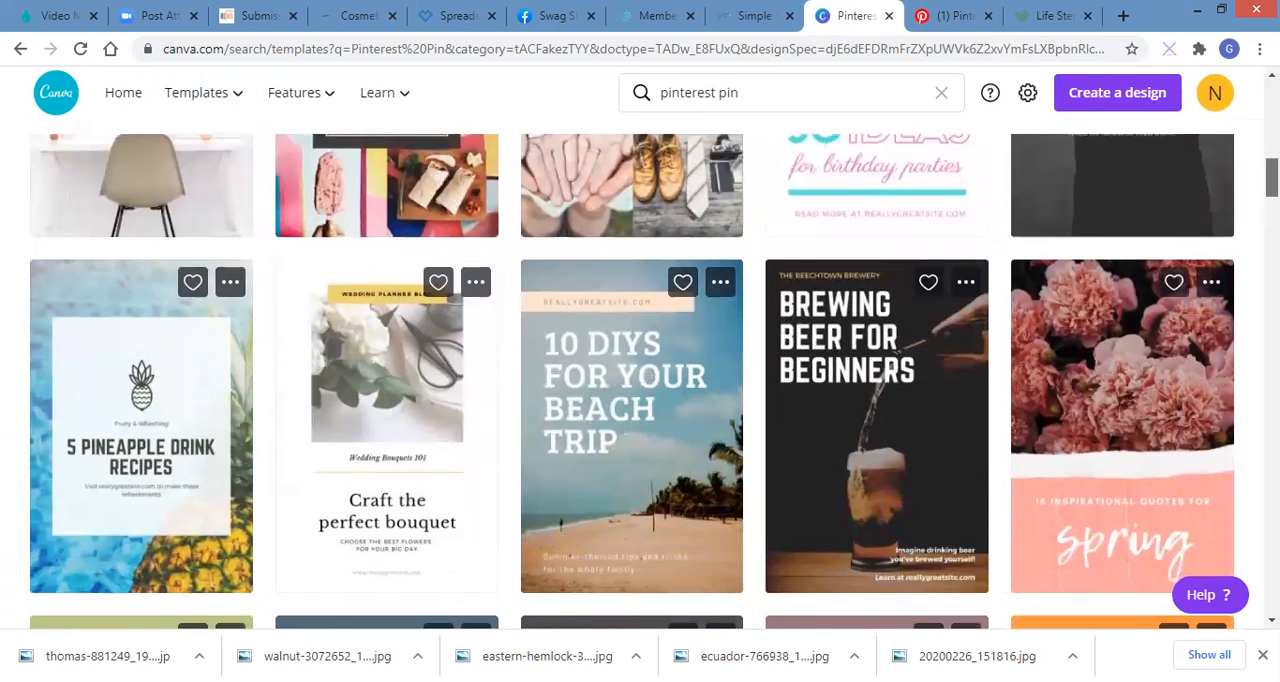
scroll(633, 381, down, 1)
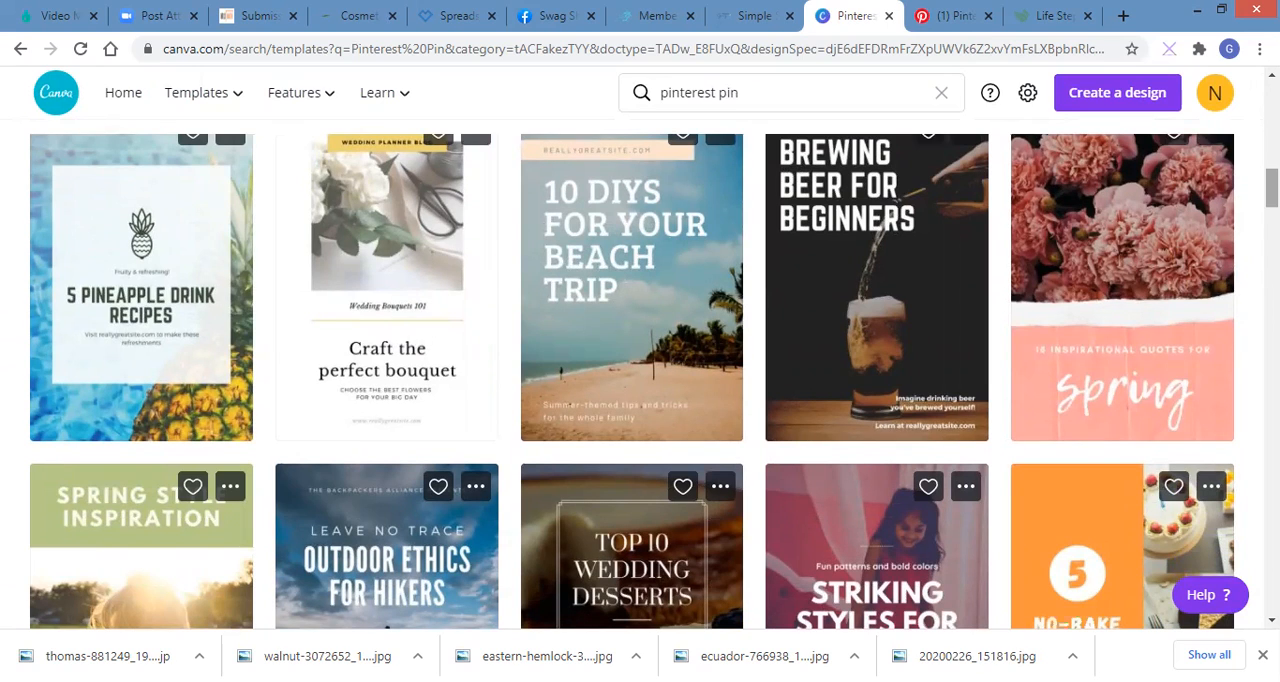
scroll(633, 381, down, 1)
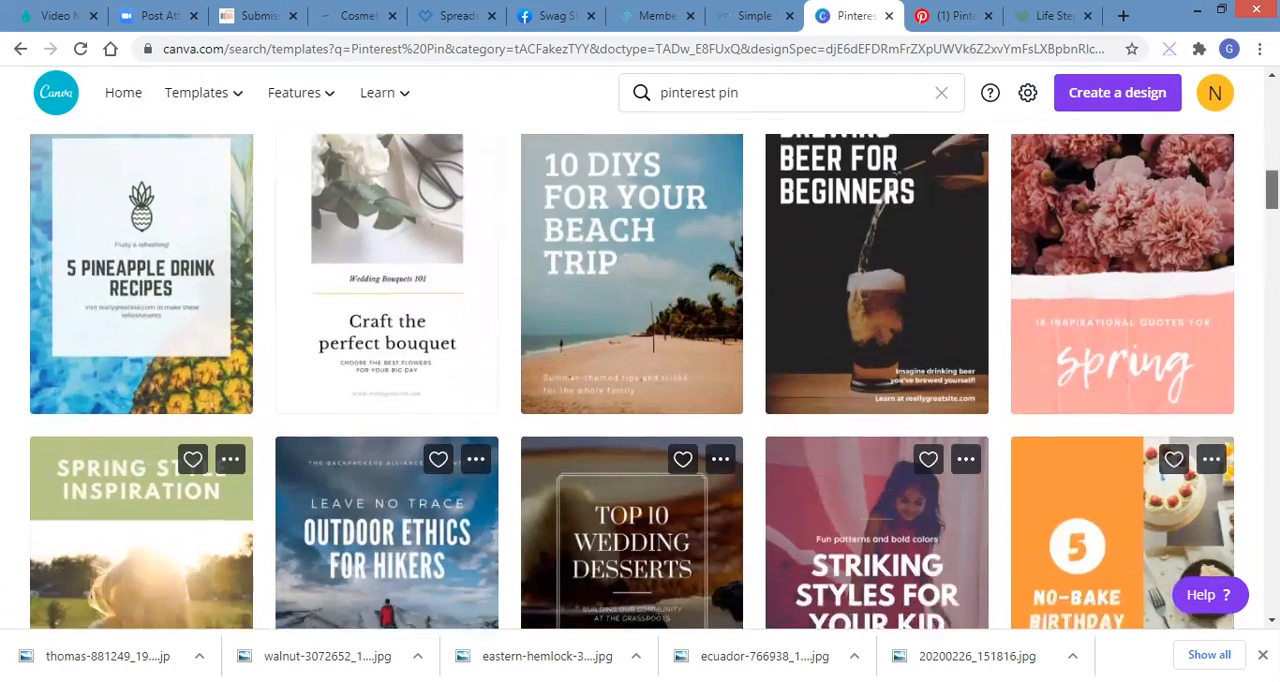
scroll(633, 381, down, 1)
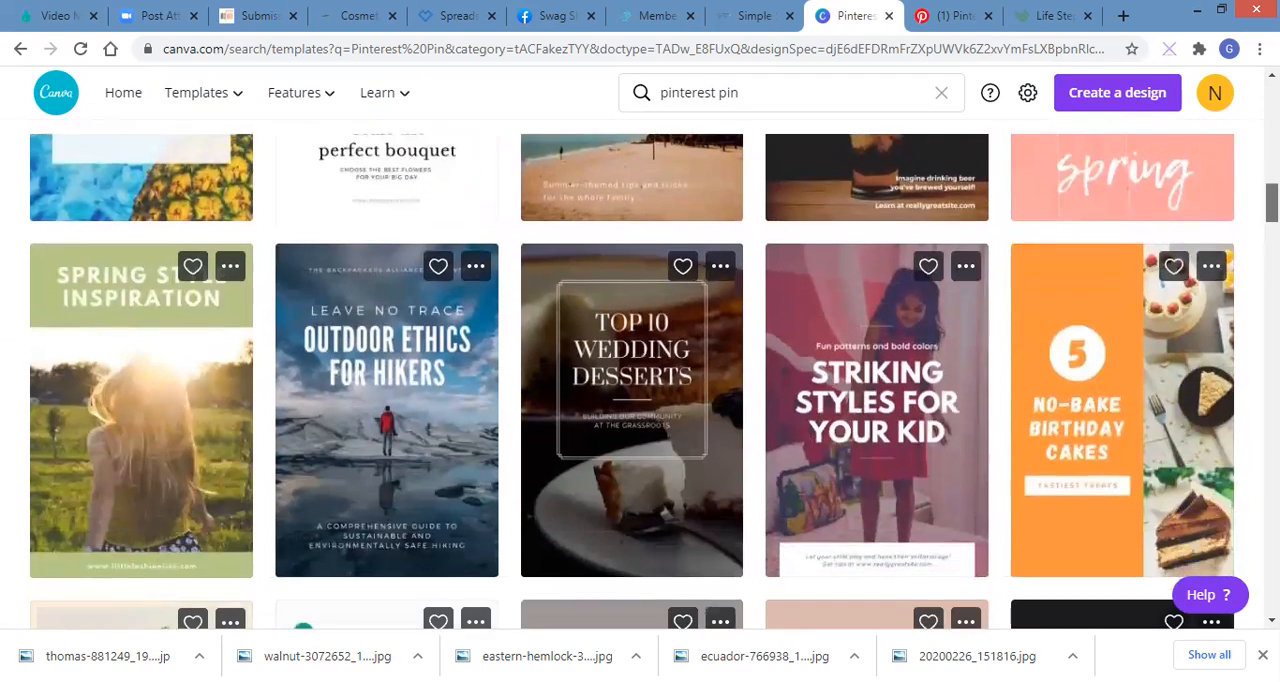
scroll(633, 381, down, 1)
drag(1272, 207, 1272, 104)
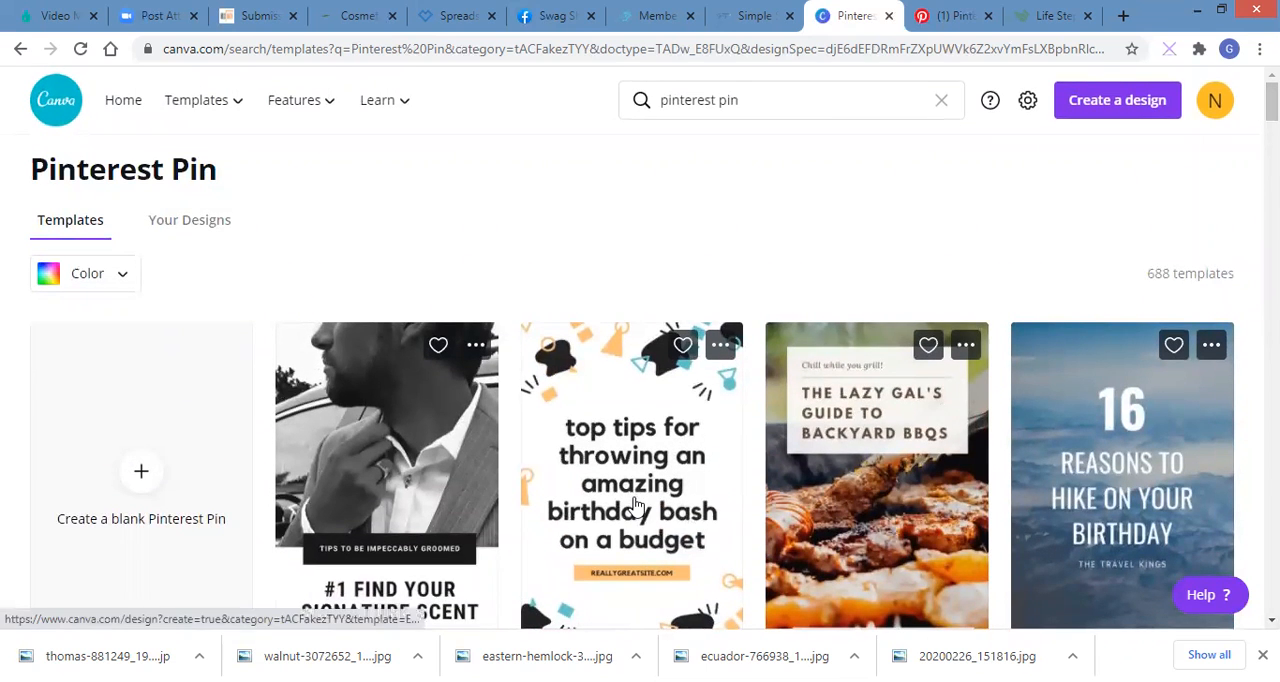
Step: Create a blank Pinterest Pin design and search the photo library for "laptop"
click(148, 490)
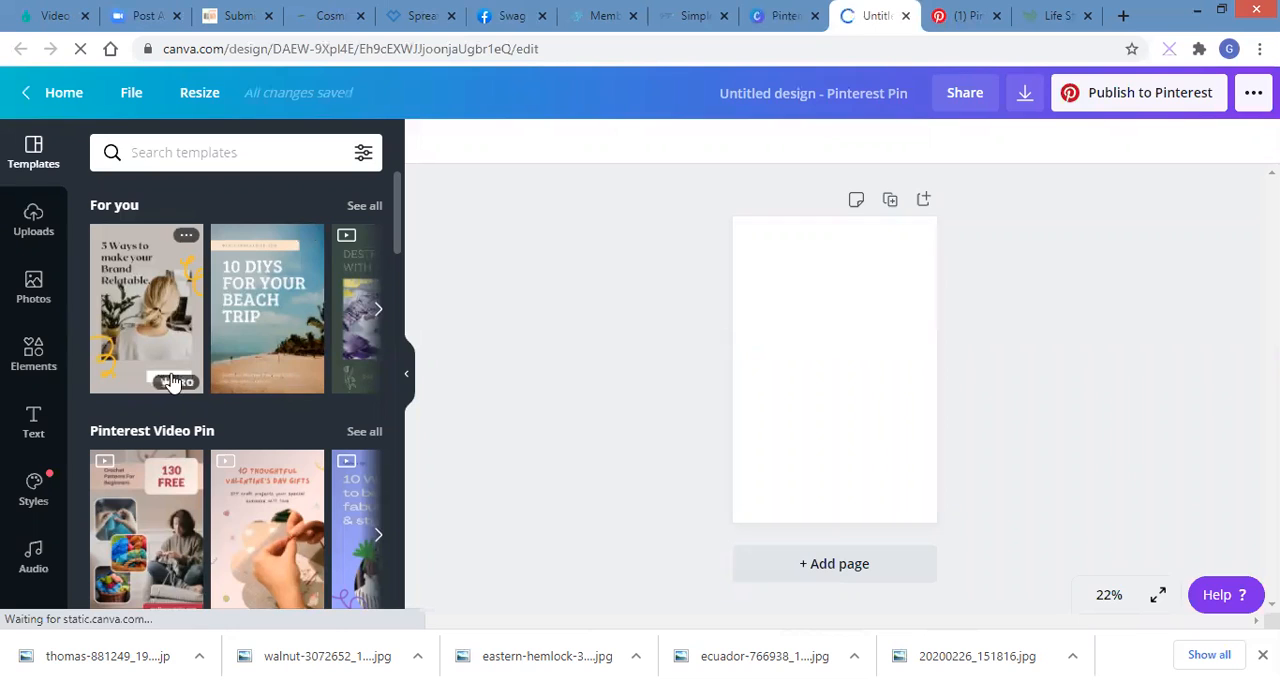
mouse_move(170, 393)
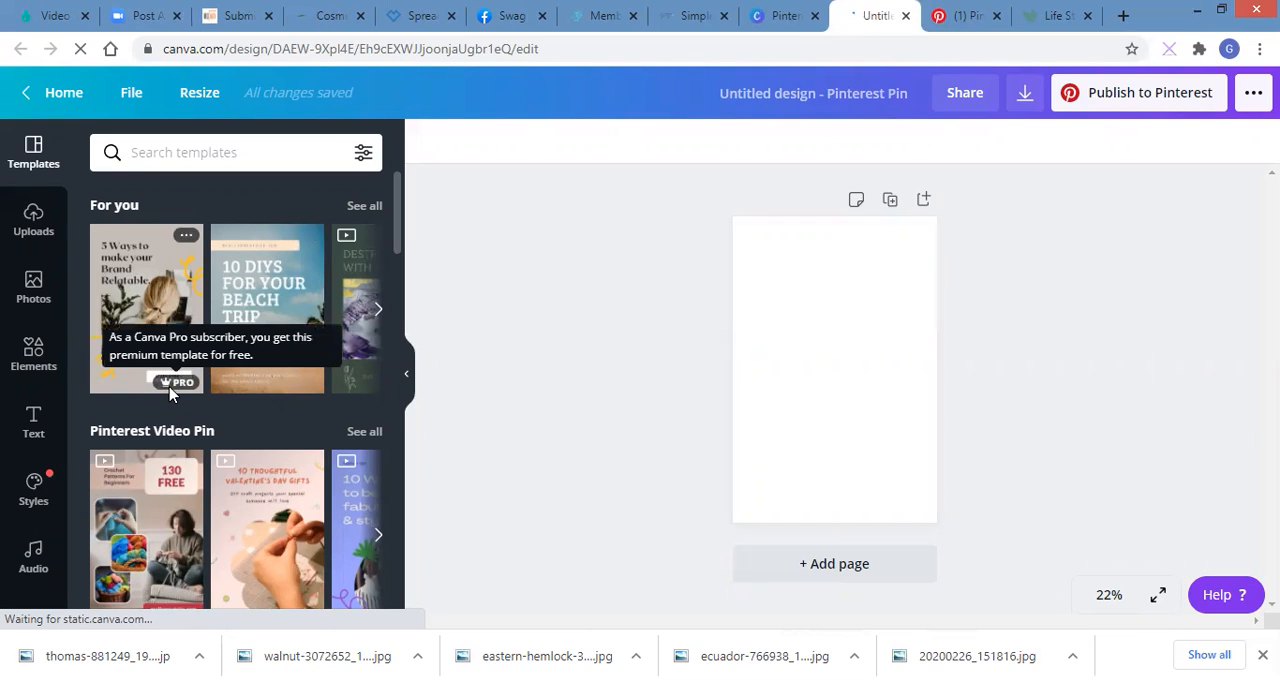
click(34, 284)
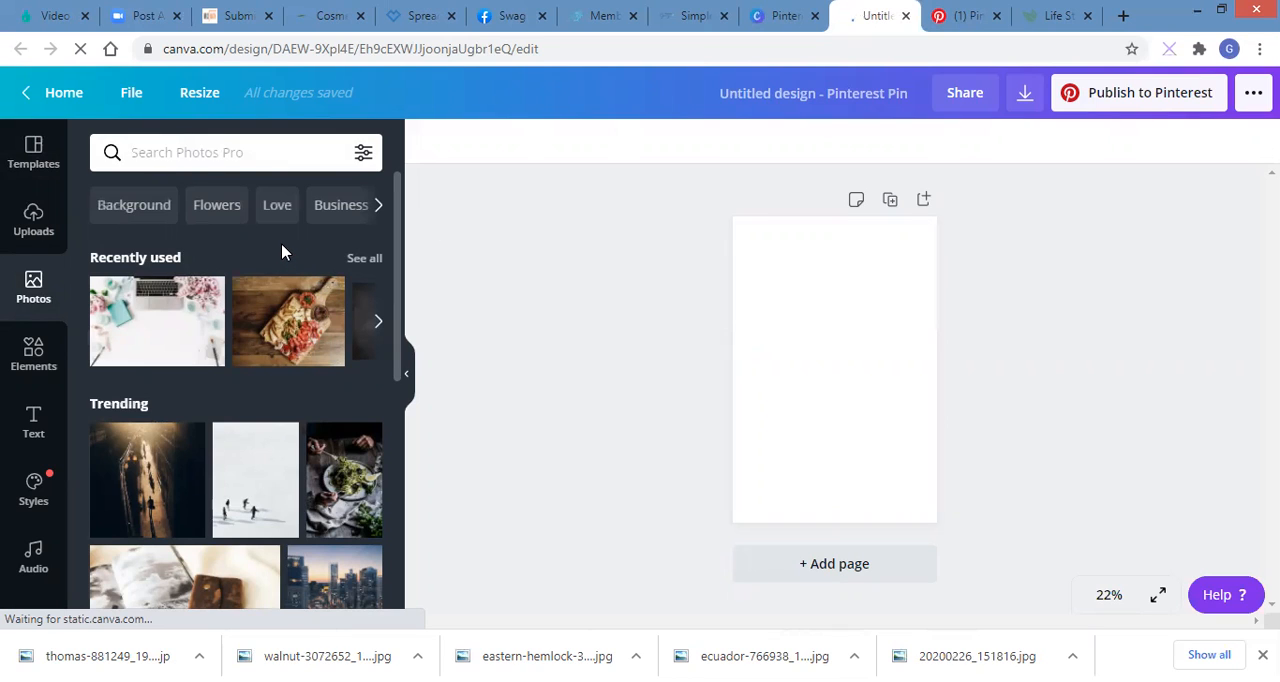
click(193, 148)
text(lap)
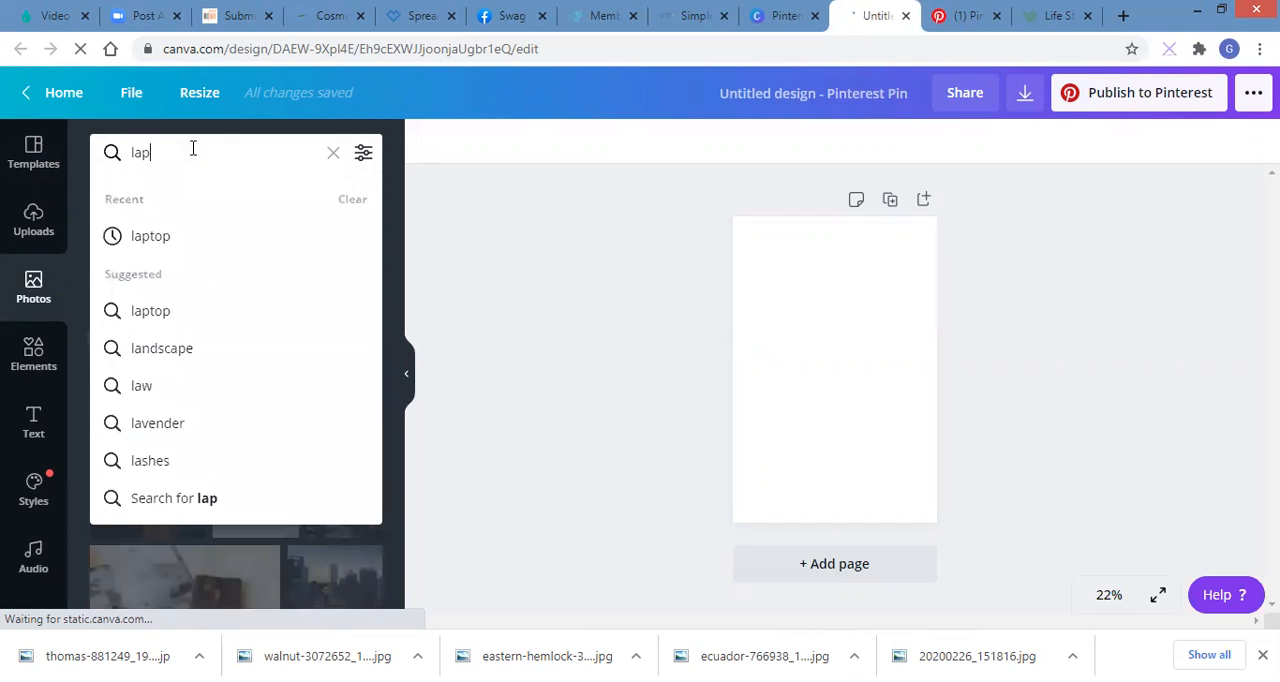
text(top)
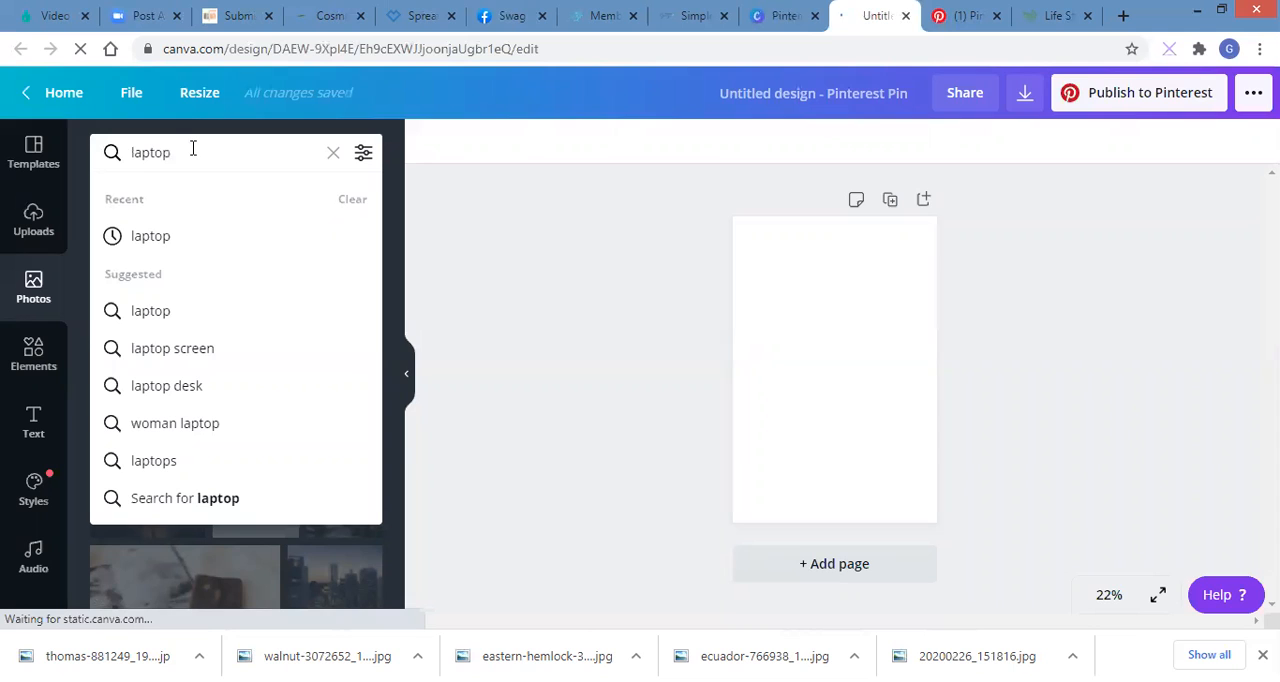
key(Return)
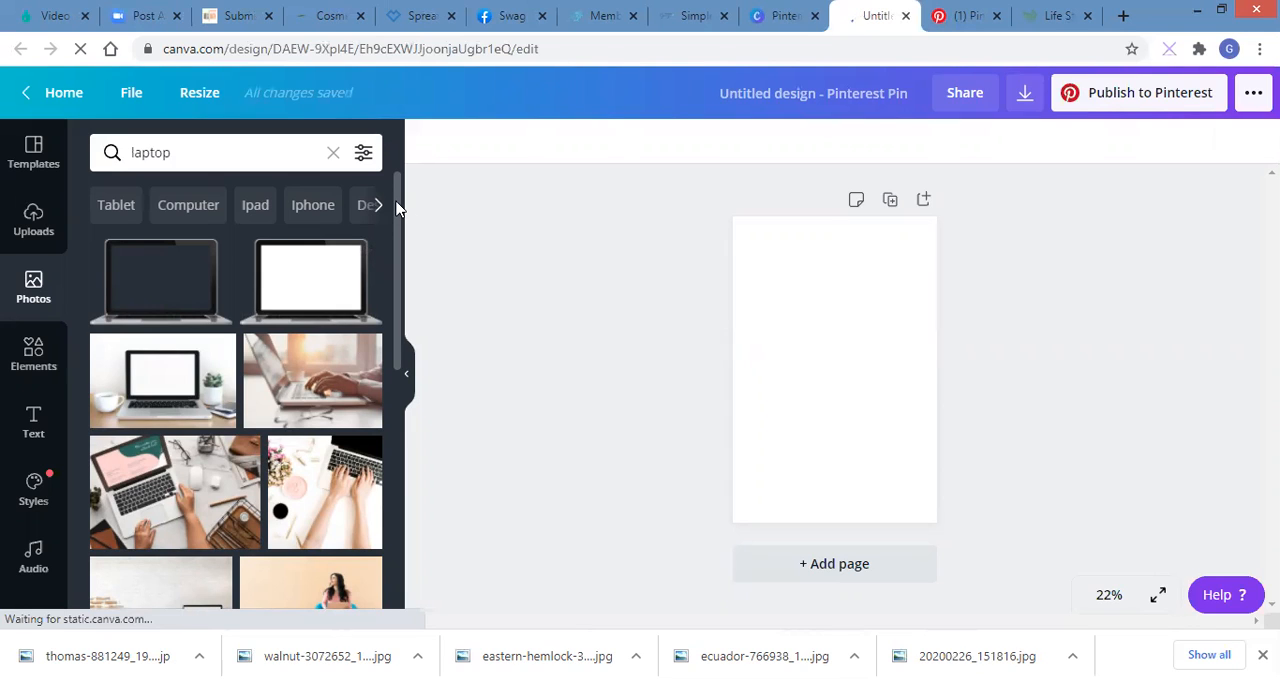
Step: Fill the blank Pin with the photo of a laptop keyboard and pink flowers on a white desk as its background
drag(396, 206, 398, 274)
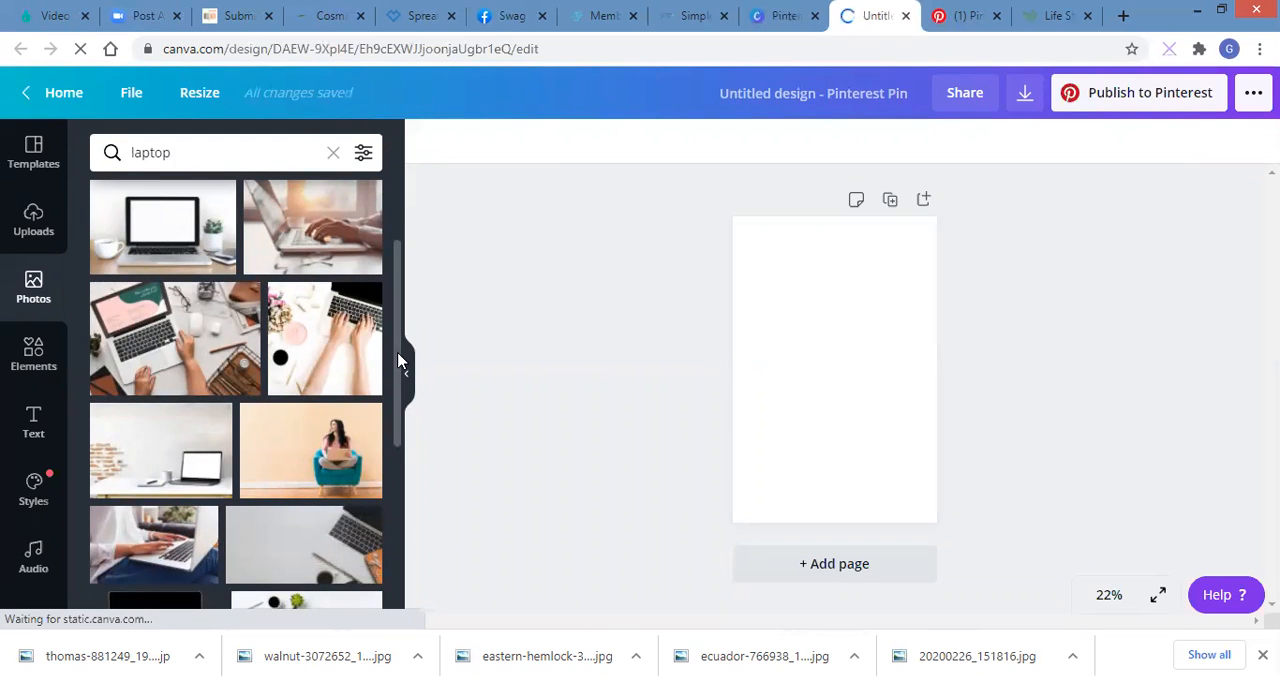
drag(398, 354, 398, 358)
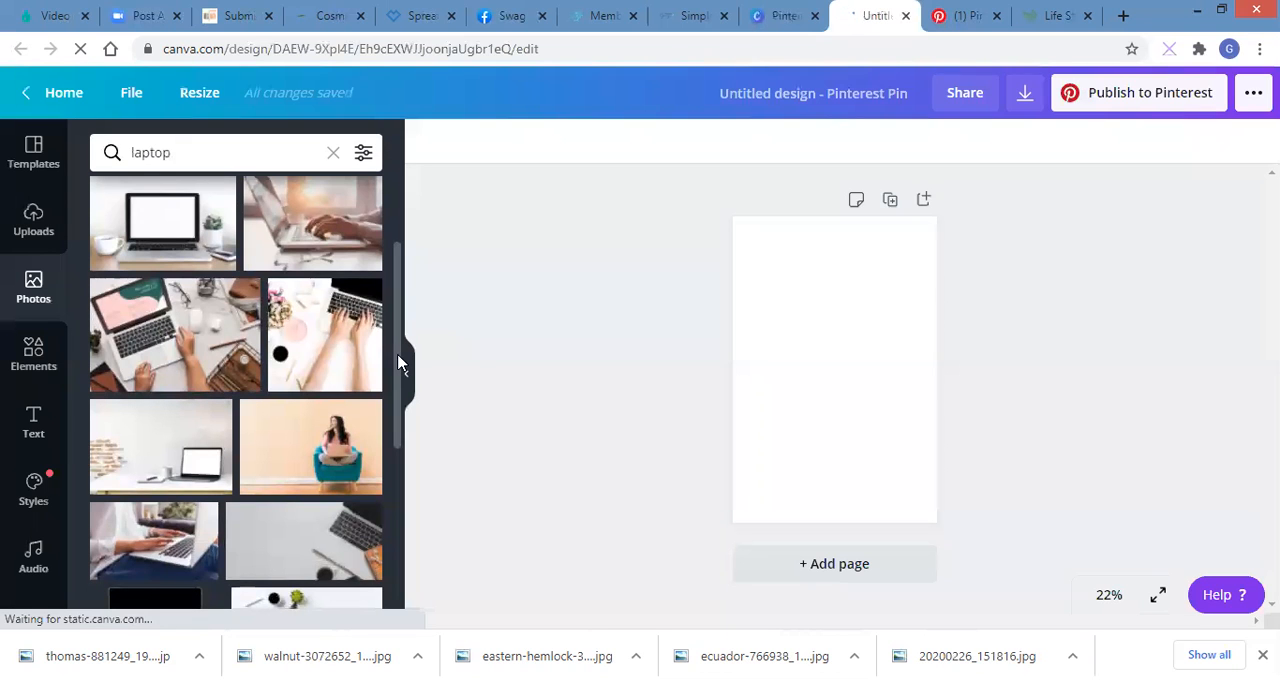
drag(398, 364, 398, 458)
scroll(398, 458, down, 2)
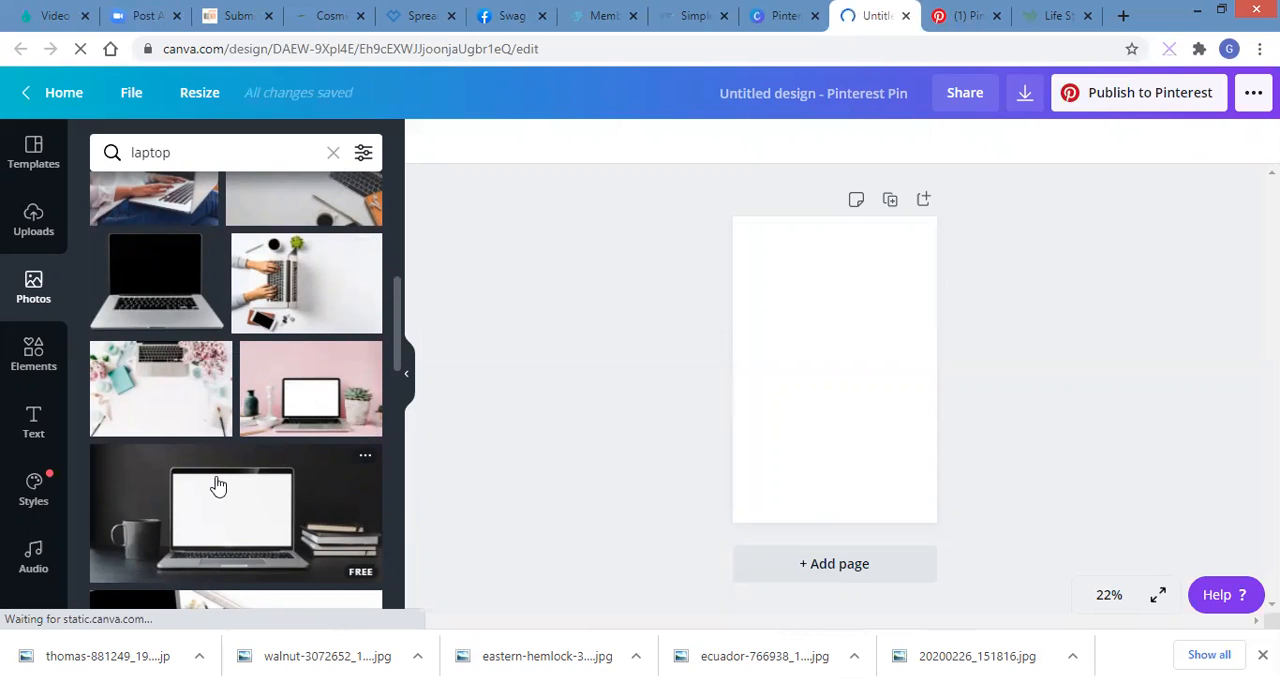
drag(178, 393, 778, 344)
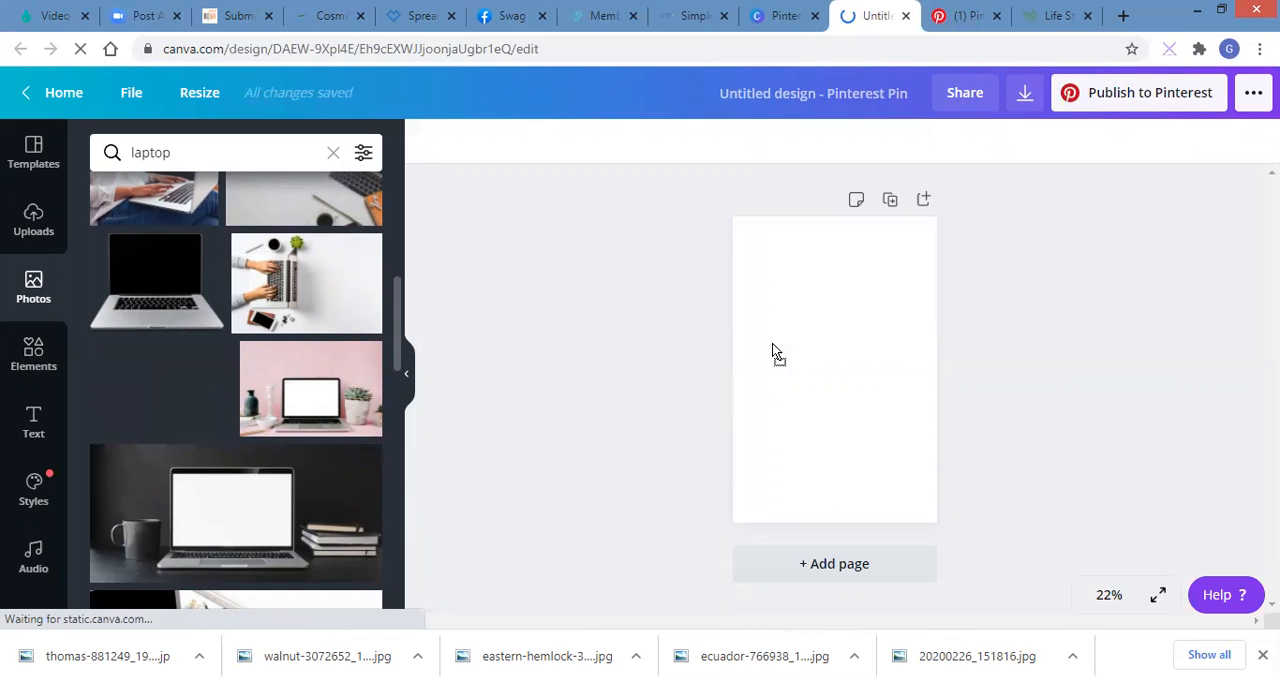
drag(750, 347, 746, 347)
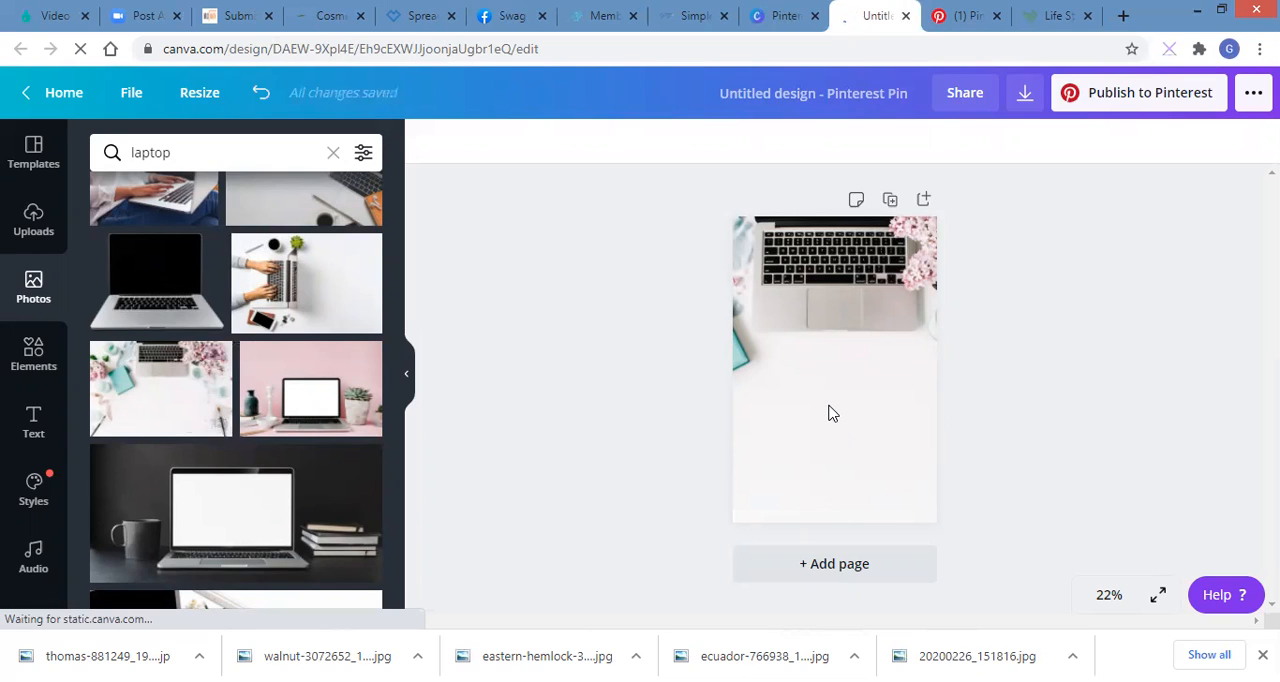
Step: Try the background photo at 48 transparency, then restore it to 100
click(831, 412)
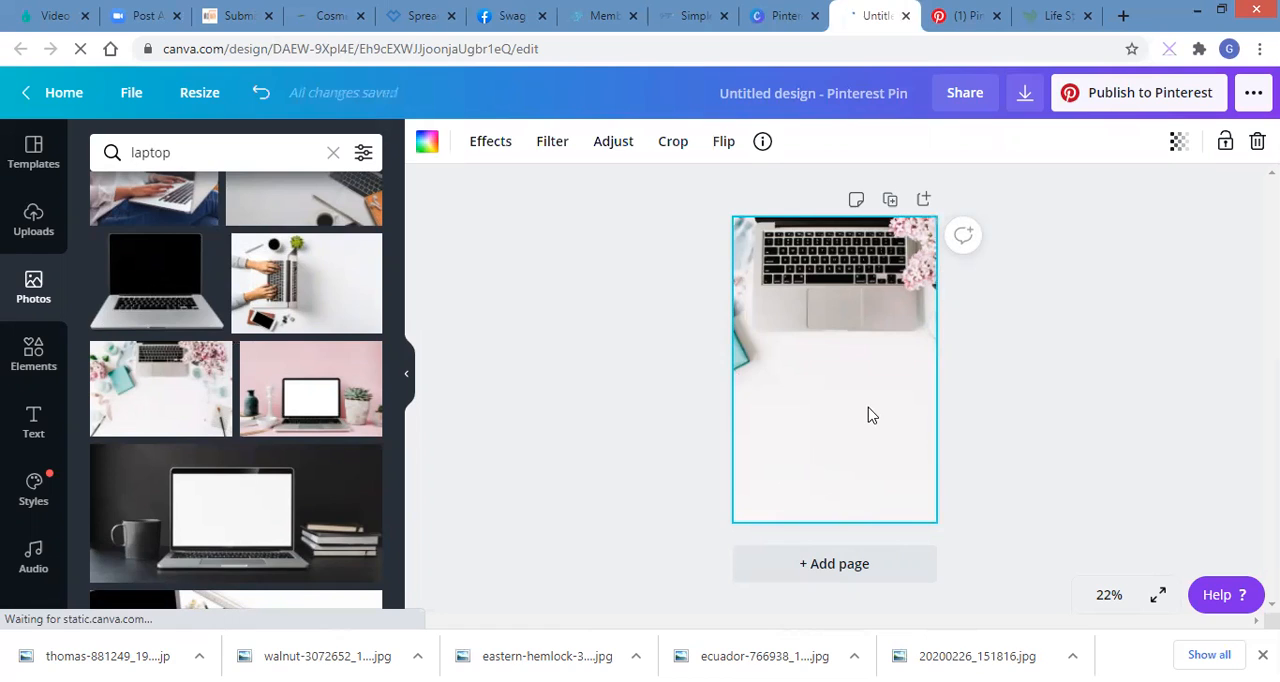
click(1180, 147)
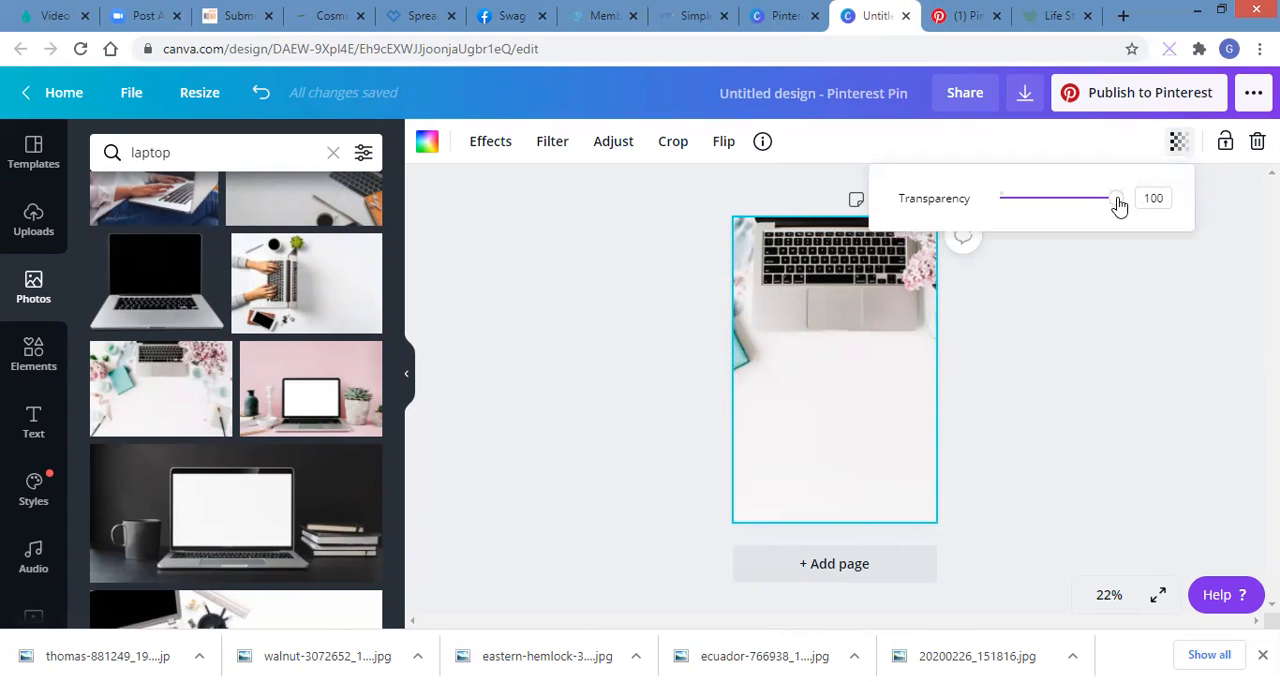
drag(1117, 204, 1058, 207)
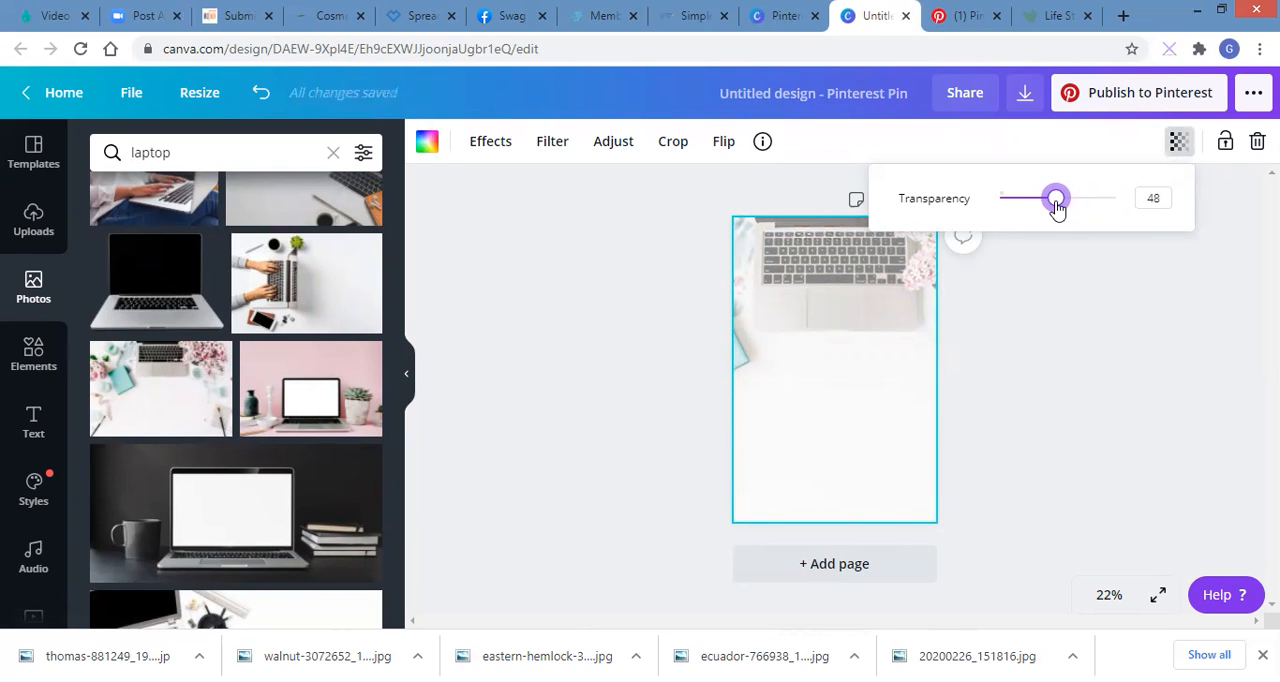
drag(1057, 206, 1122, 206)
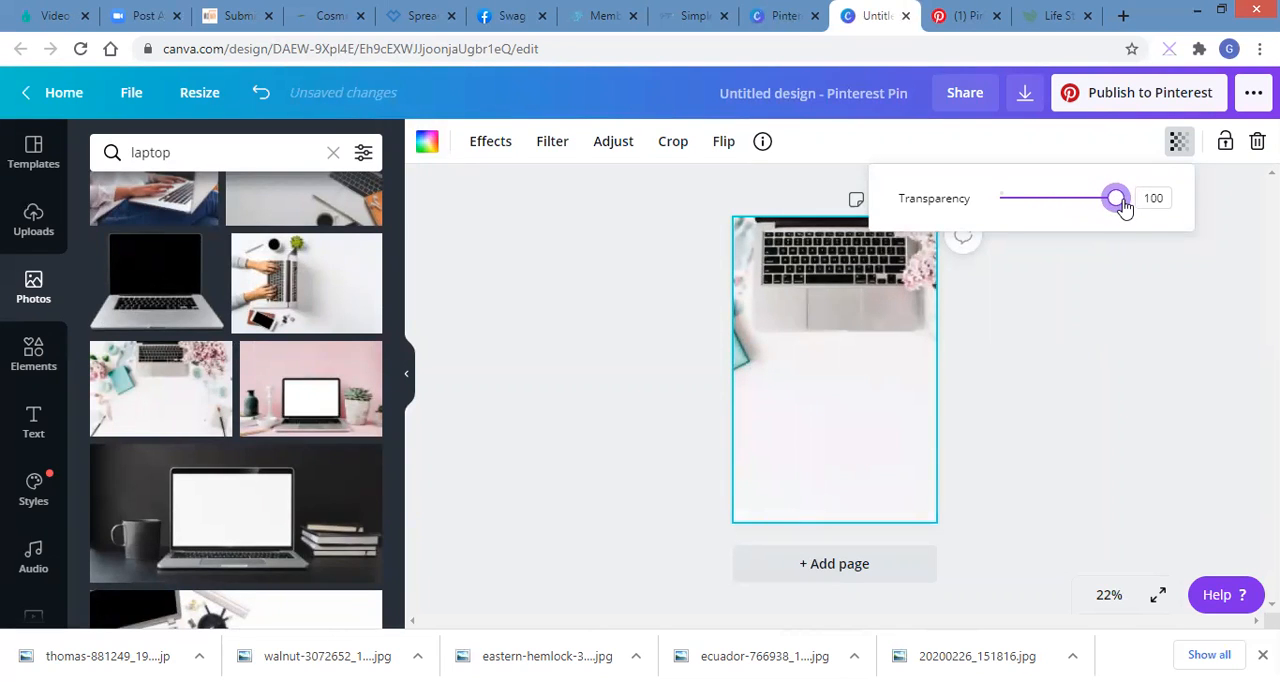
click(995, 409)
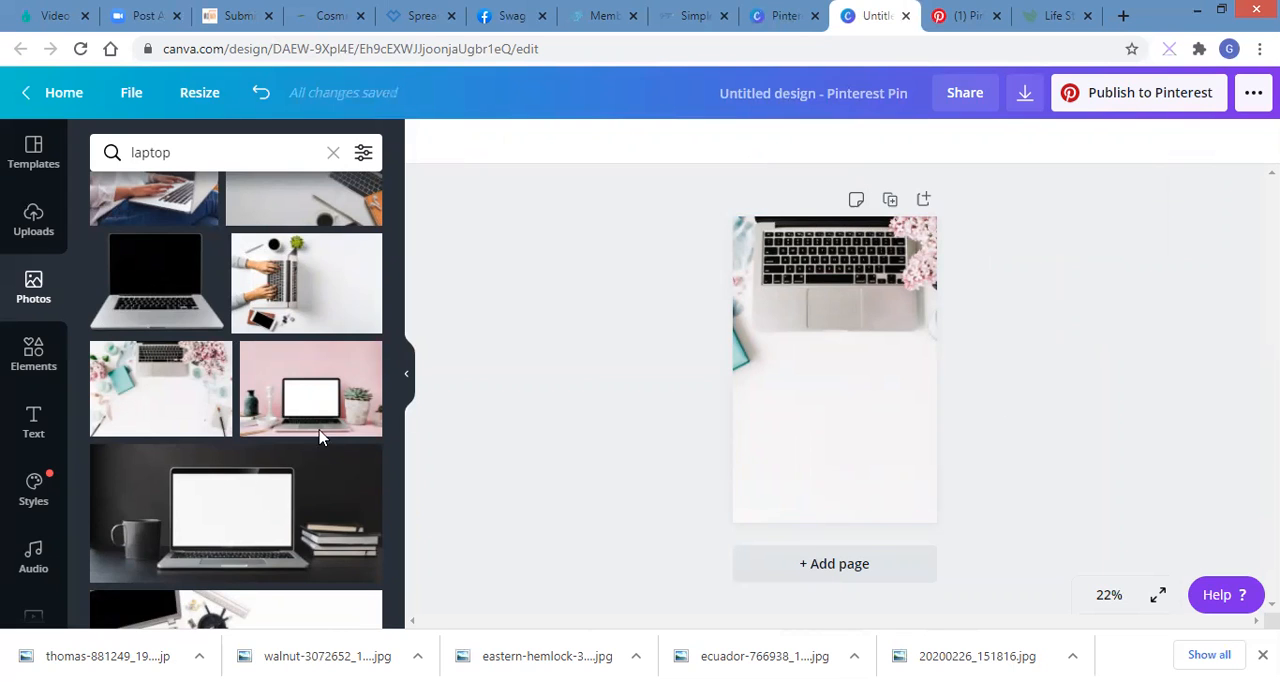
Step: Add a heading to the Pin in the Amsterdam Three font
click(35, 430)
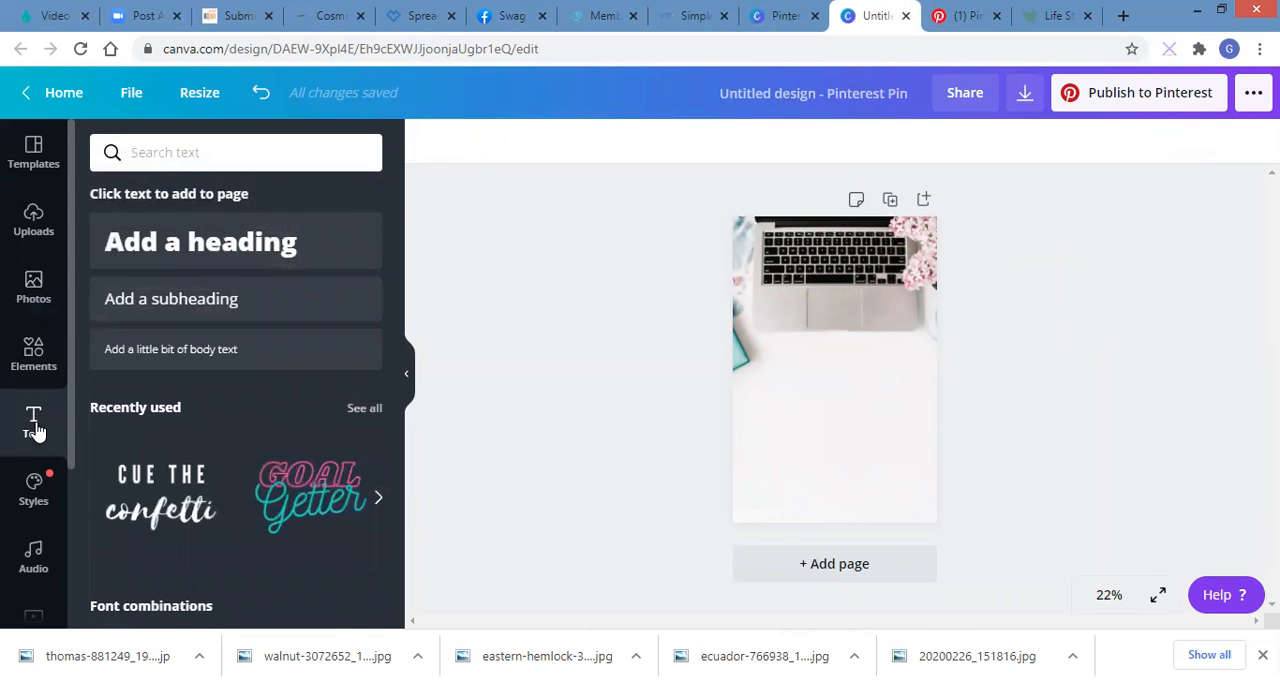
click(214, 247)
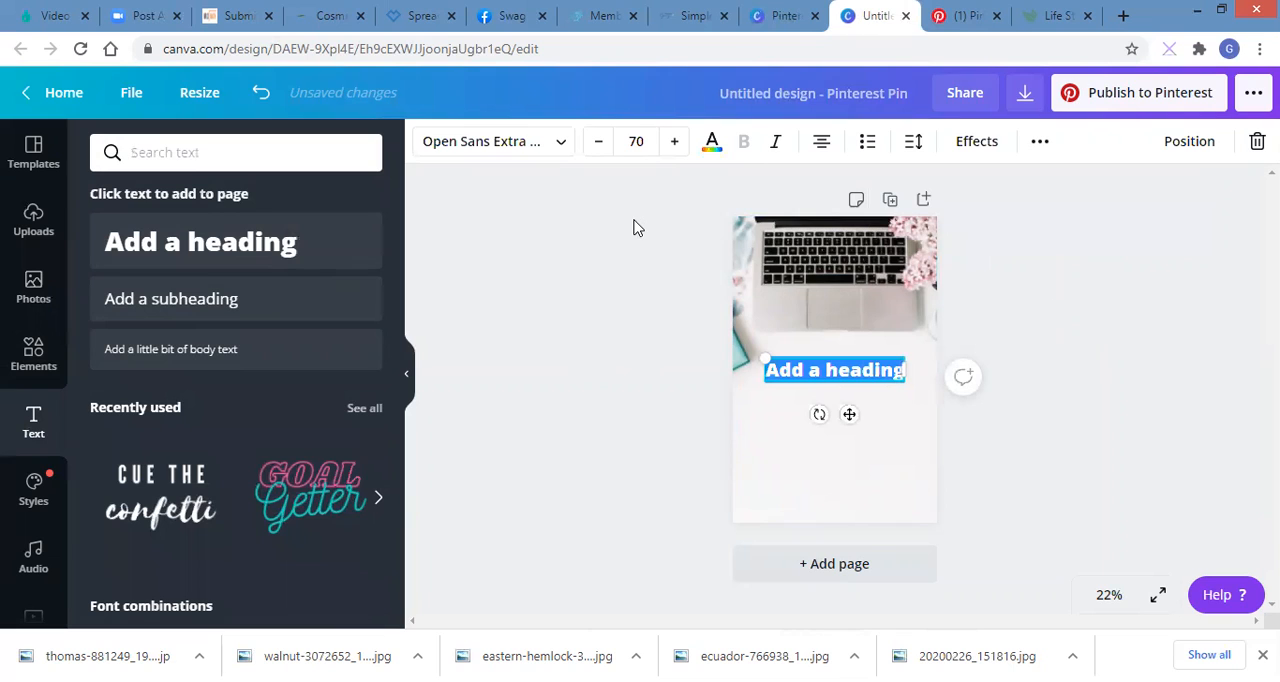
click(563, 148)
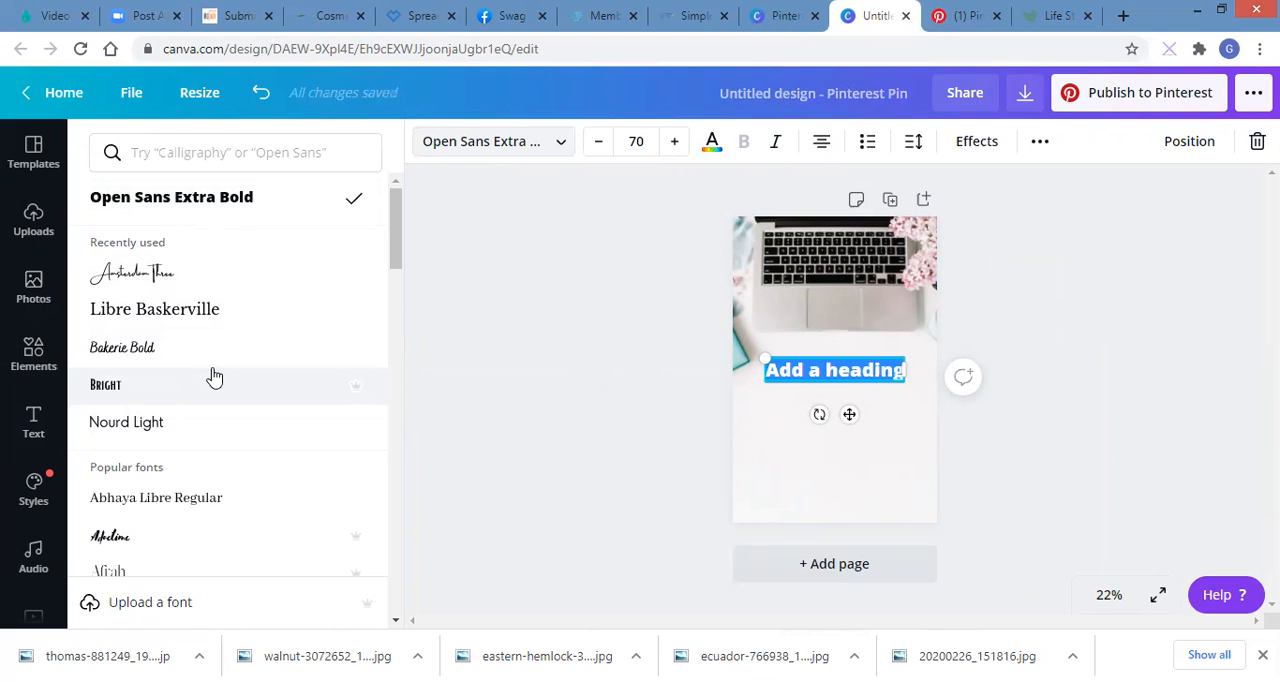
click(186, 281)
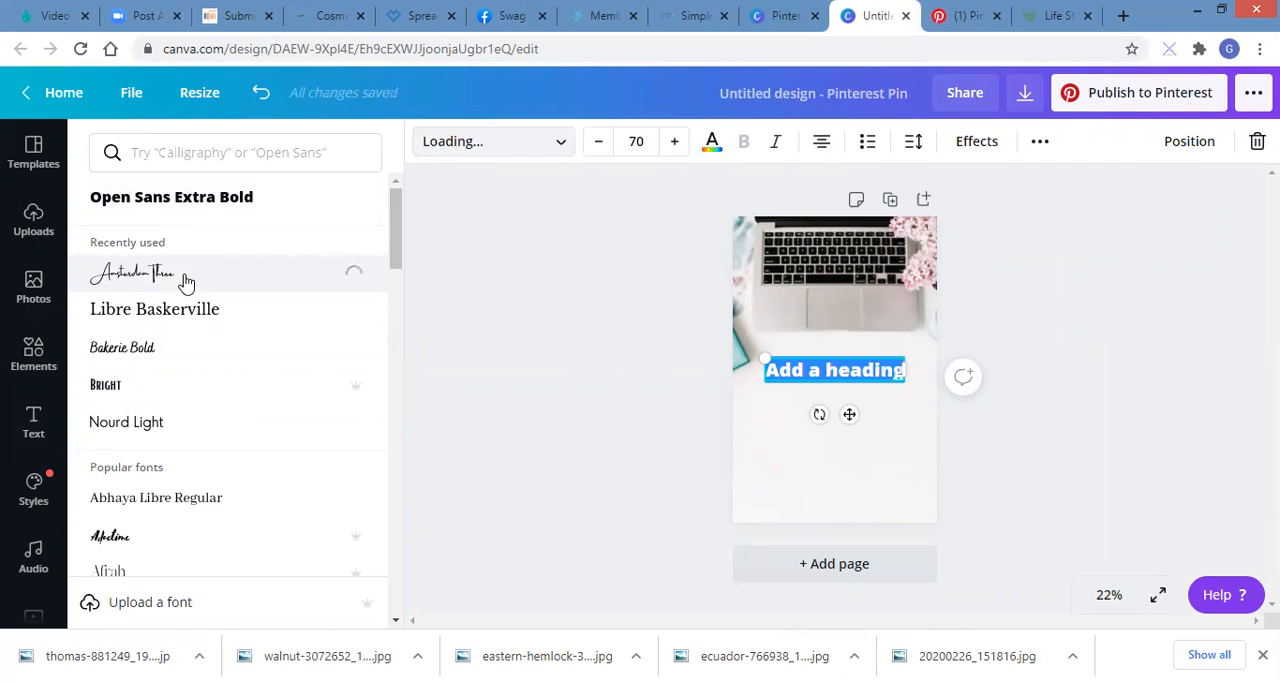
Step: Replace the heading's placeholder text with "Simple Steps"
click(906, 371)
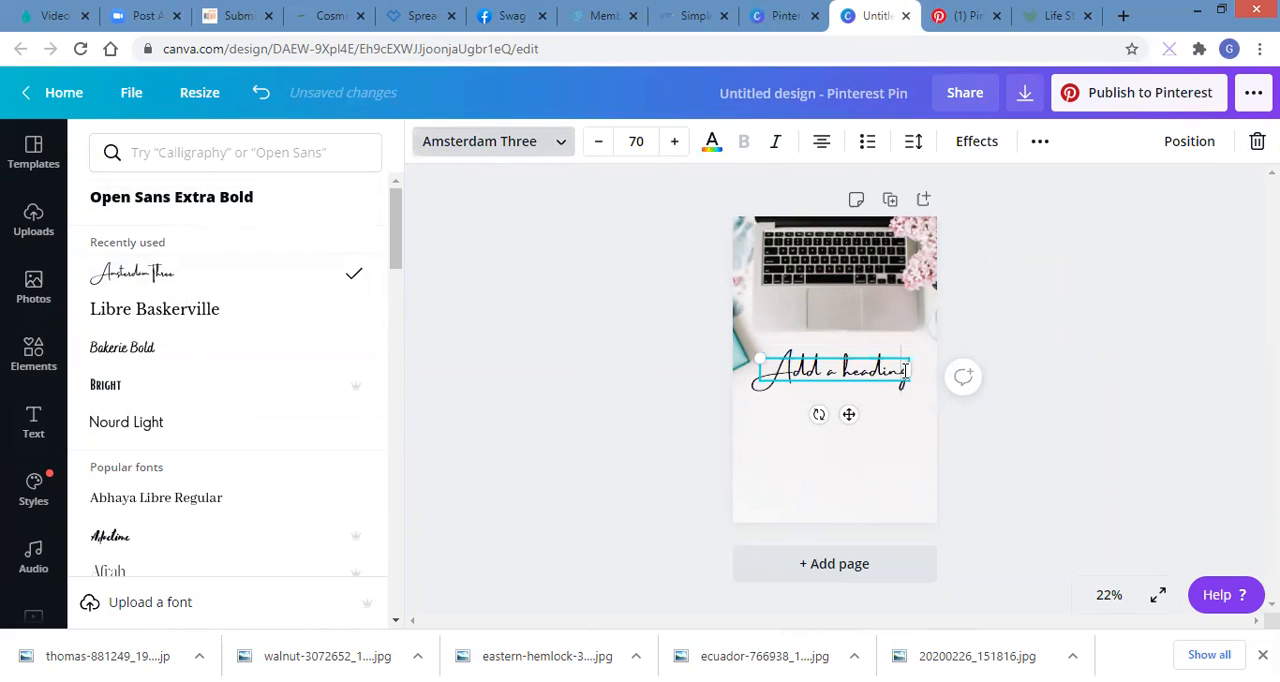
key(BackSpace)
key(BackSpace)
key(BackSpace)
key(BackSpace)
key(BackSpace)
key(BackSpace)
key(BackSpace)
key(BackSpace)
key(BackSpace)
key(BackSpace)
key(BackSpace)
key(BackSpace)
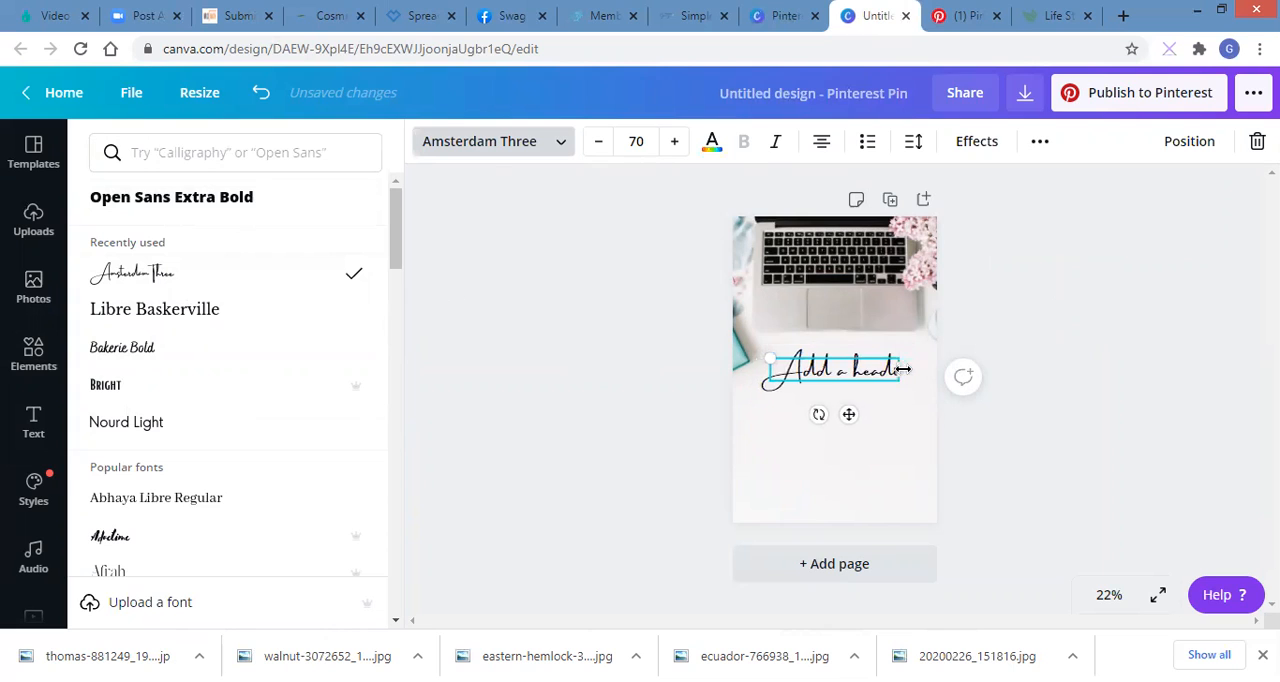
key(BackSpace)
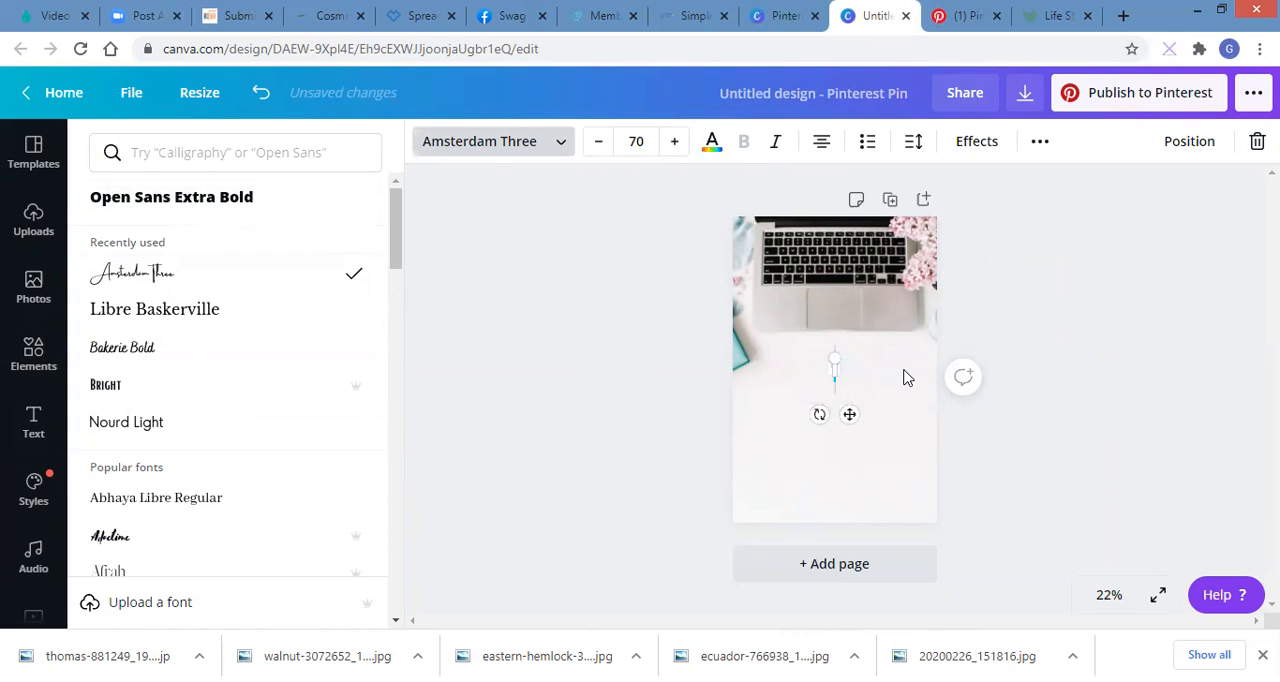
text(Simpl)
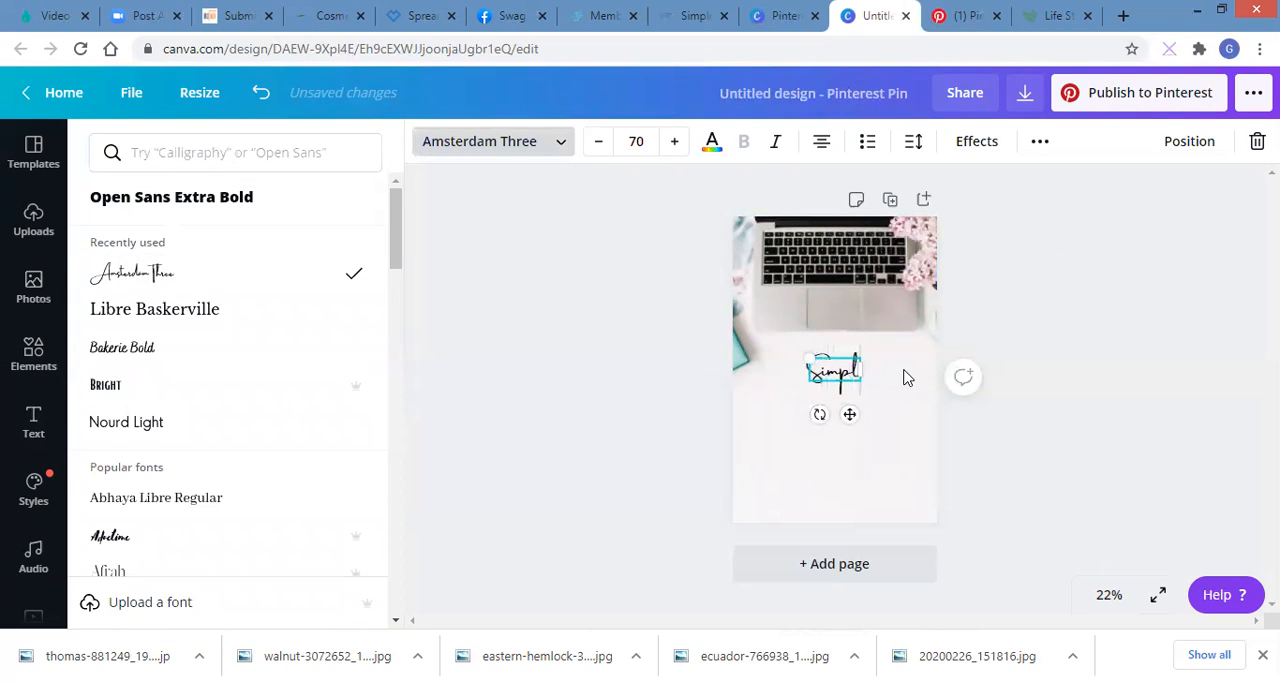
text(e Steps)
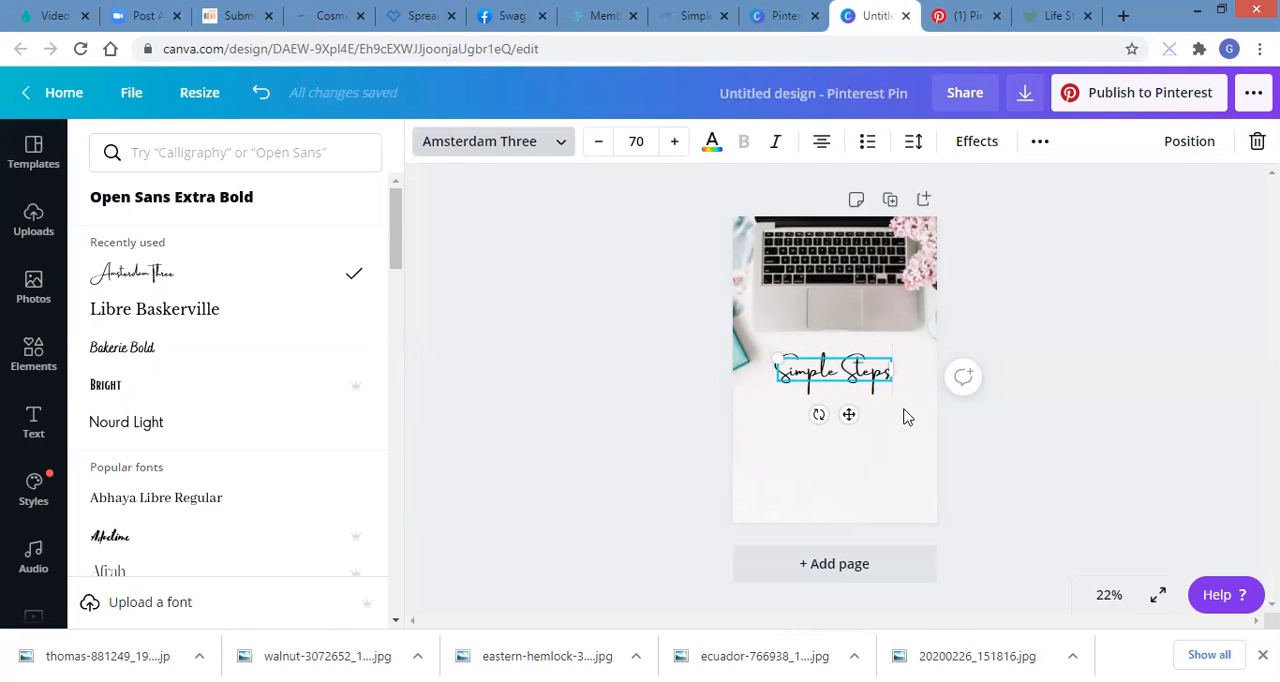
click(893, 464)
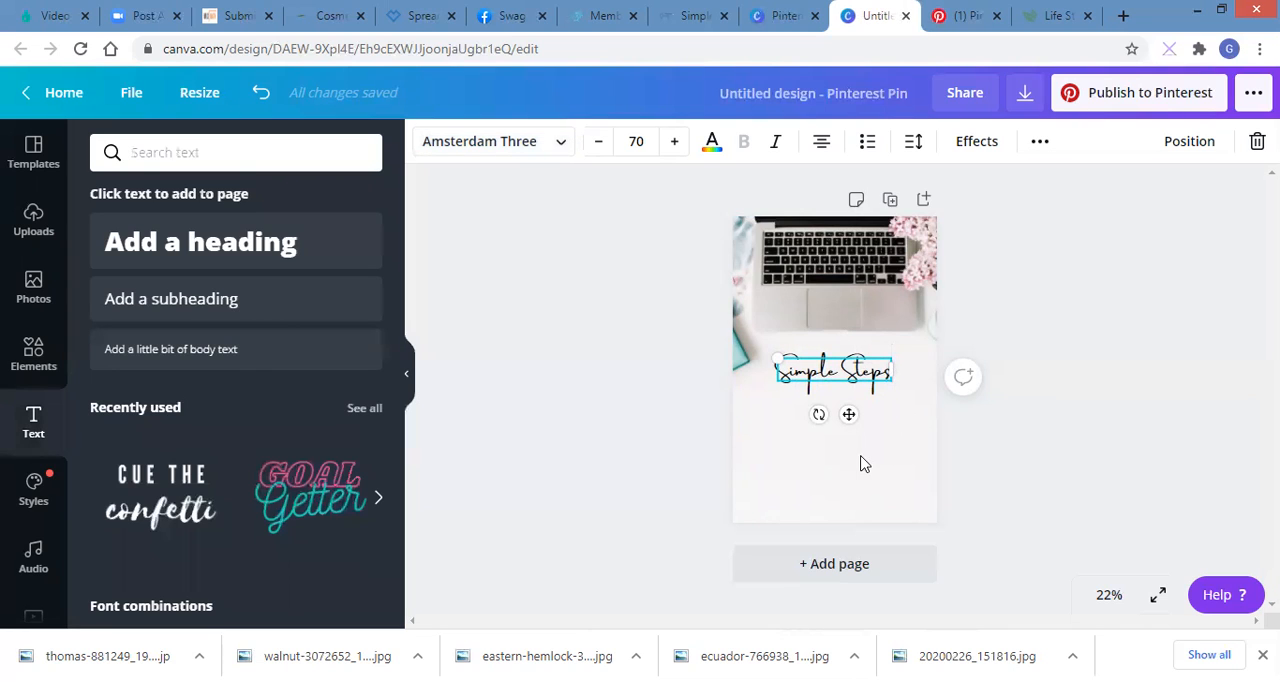
click(850, 464)
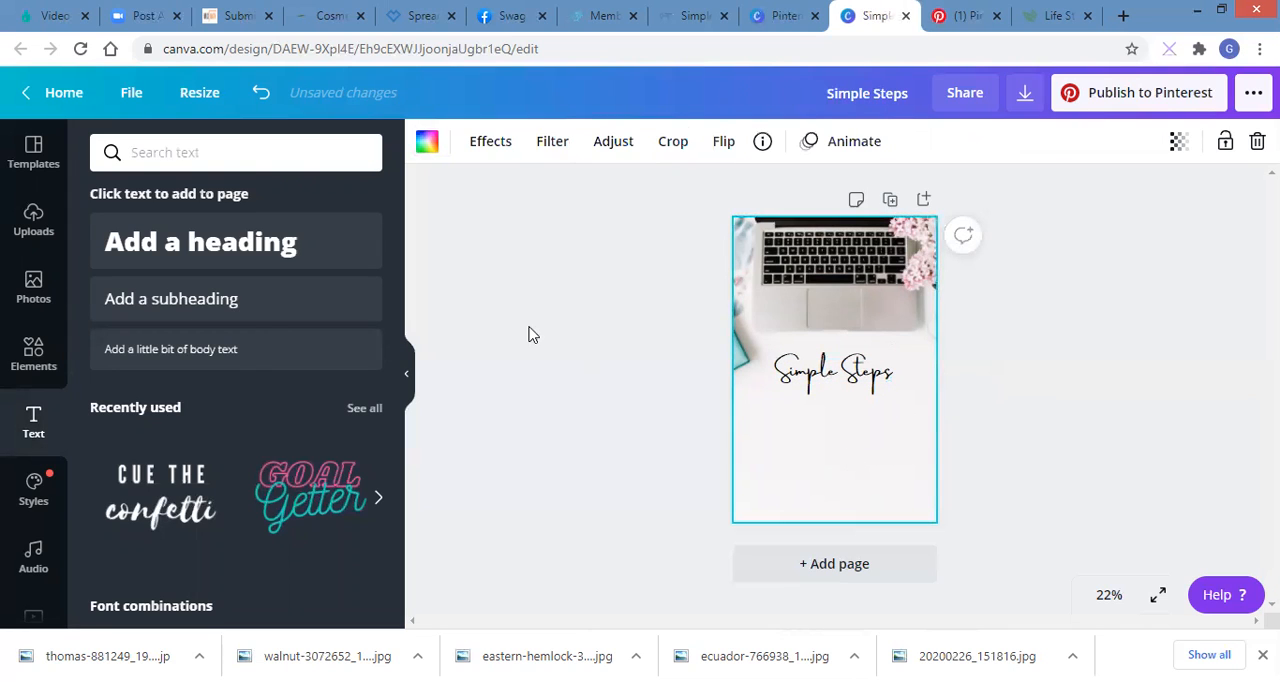
Step: Add a second heading in the Nourd Light font just below "Simple Steps"
click(228, 258)
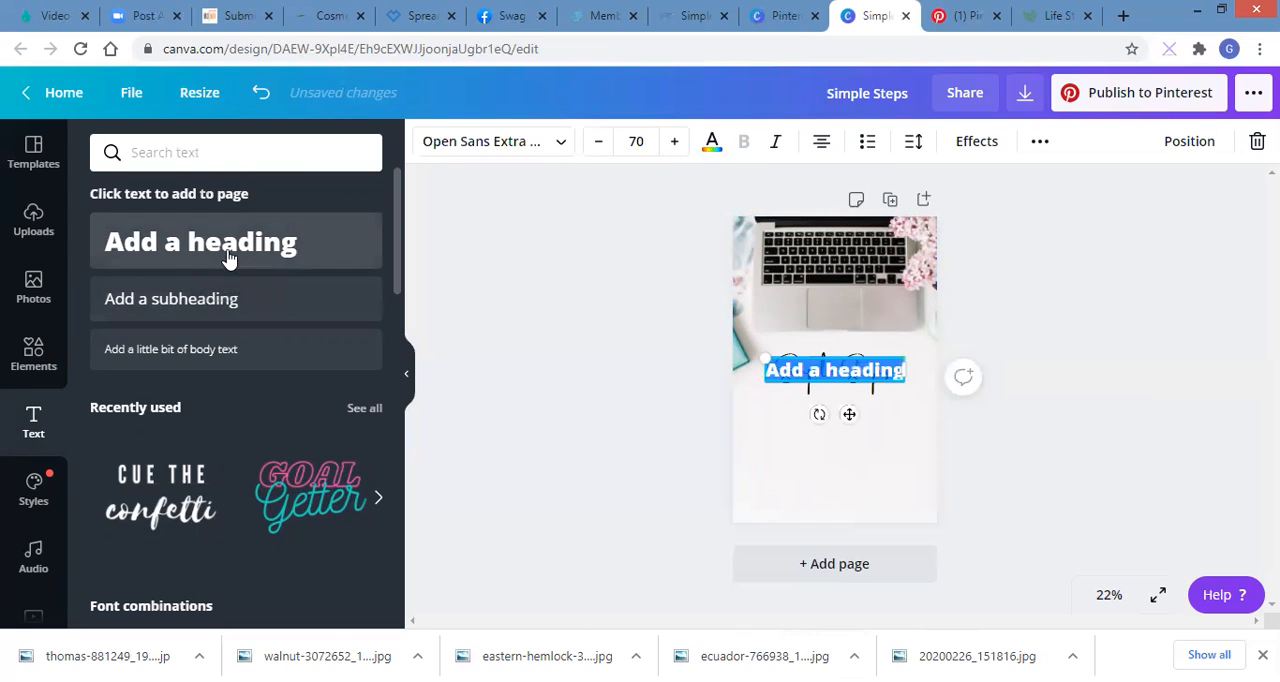
drag(848, 413, 848, 458)
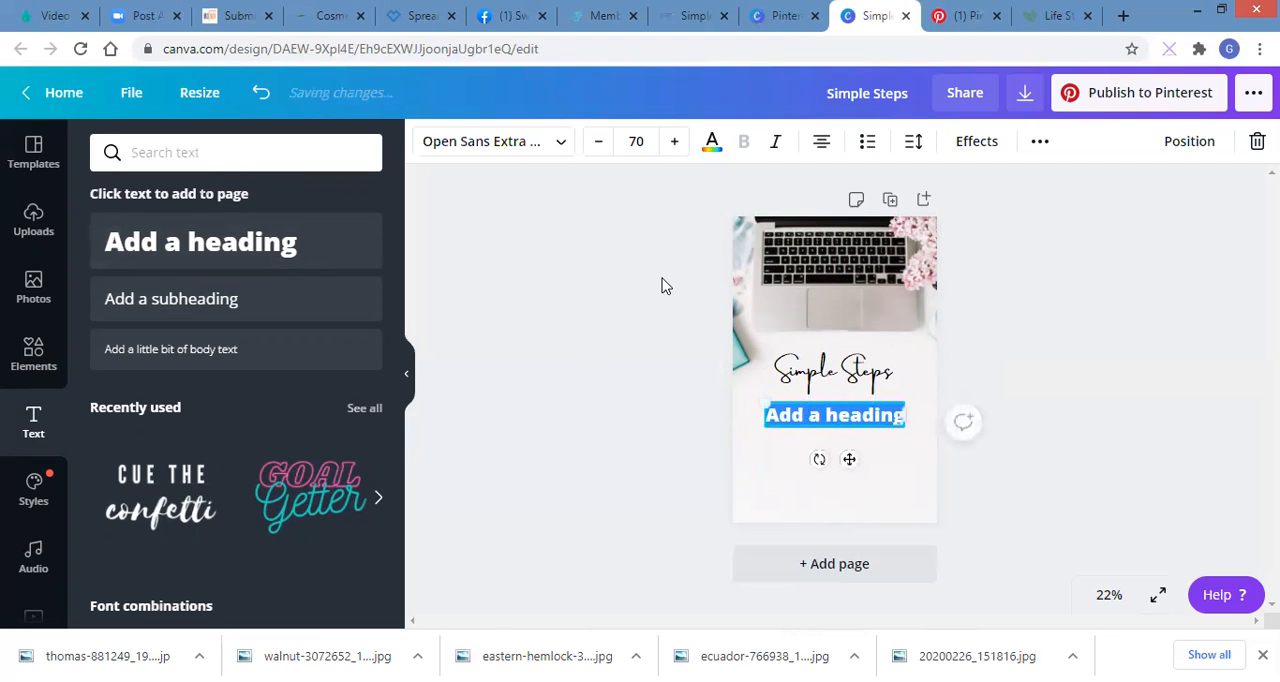
click(560, 146)
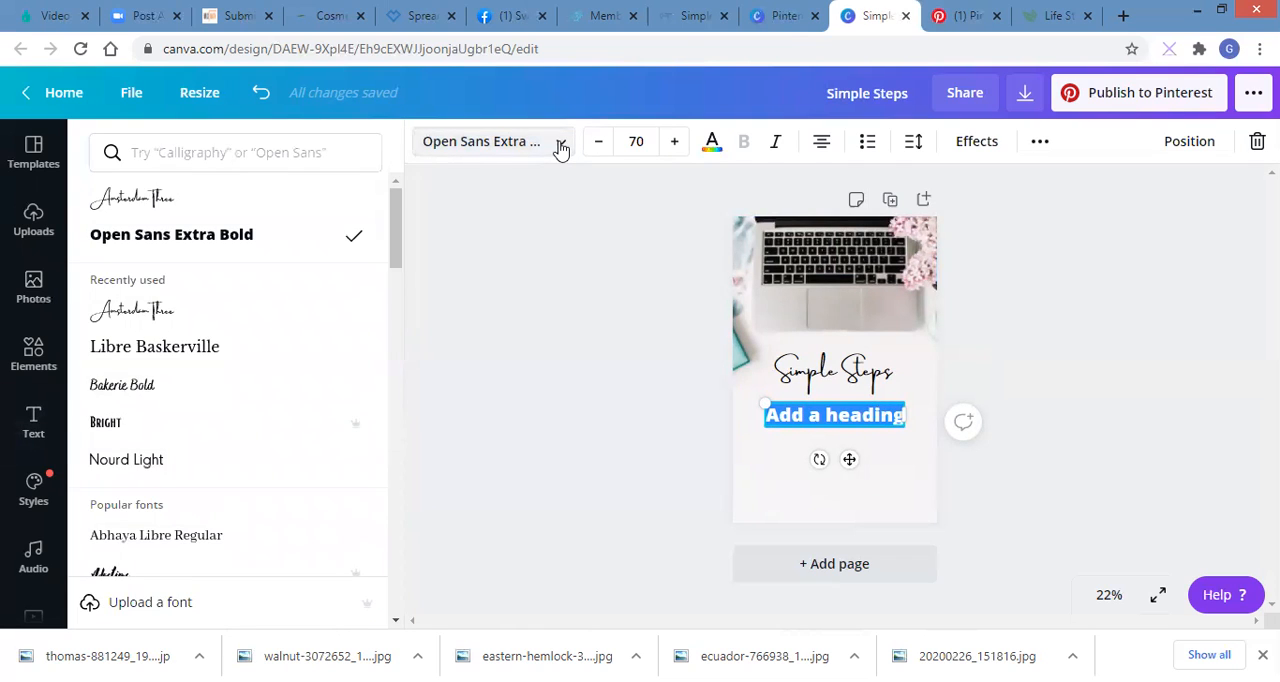
click(215, 462)
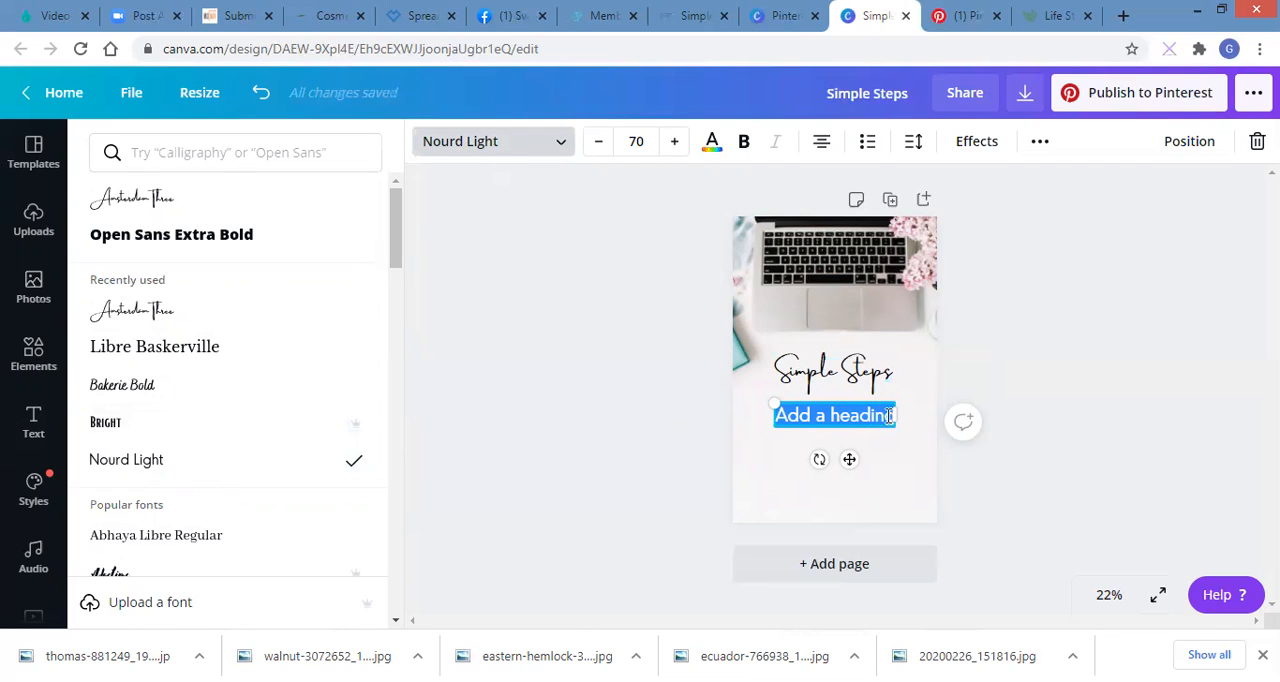
Step: Replace the second heading's placeholder text with "to Using Canva With Pinterest"
click(888, 416)
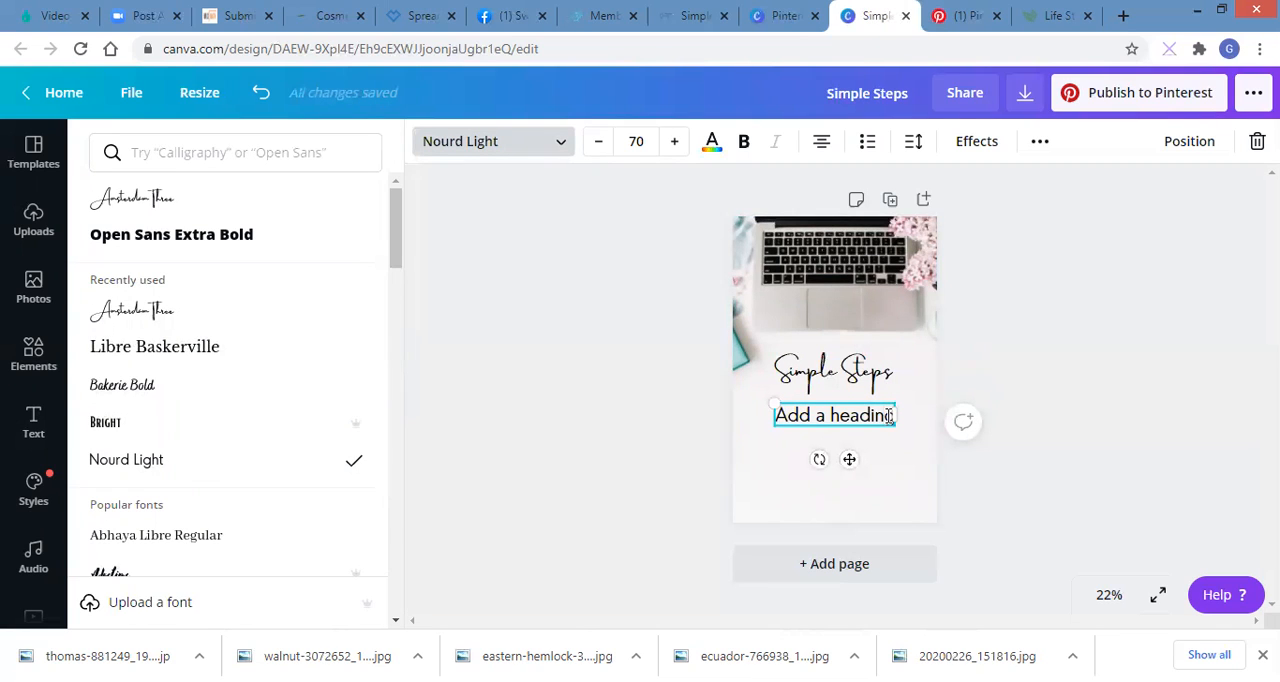
key(BackSpace)
key(BackSpace)
key(BackSpace)
key(BackSpace)
key(BackSpace)
key(BackSpace)
key(BackSpace)
key(BackSpace)
key(BackSpace)
key(BackSpace)
key(BackSpace)
key(BackSpace)
text(to)
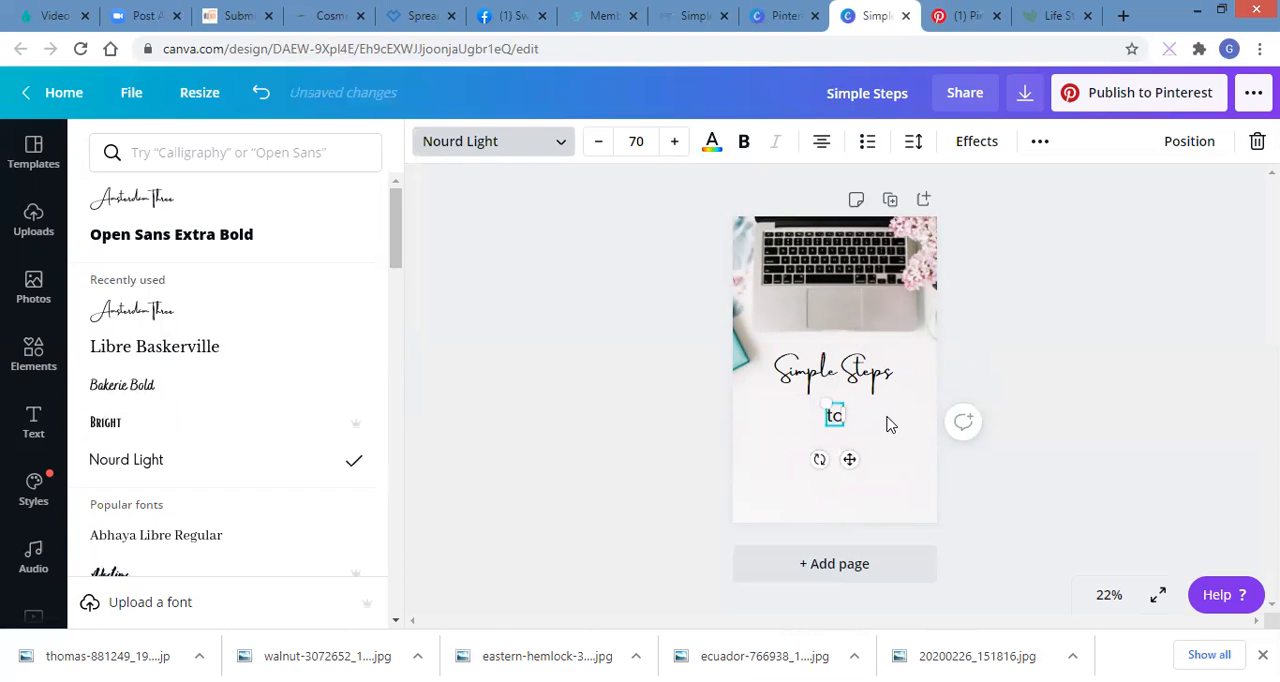
text( Using Canva)
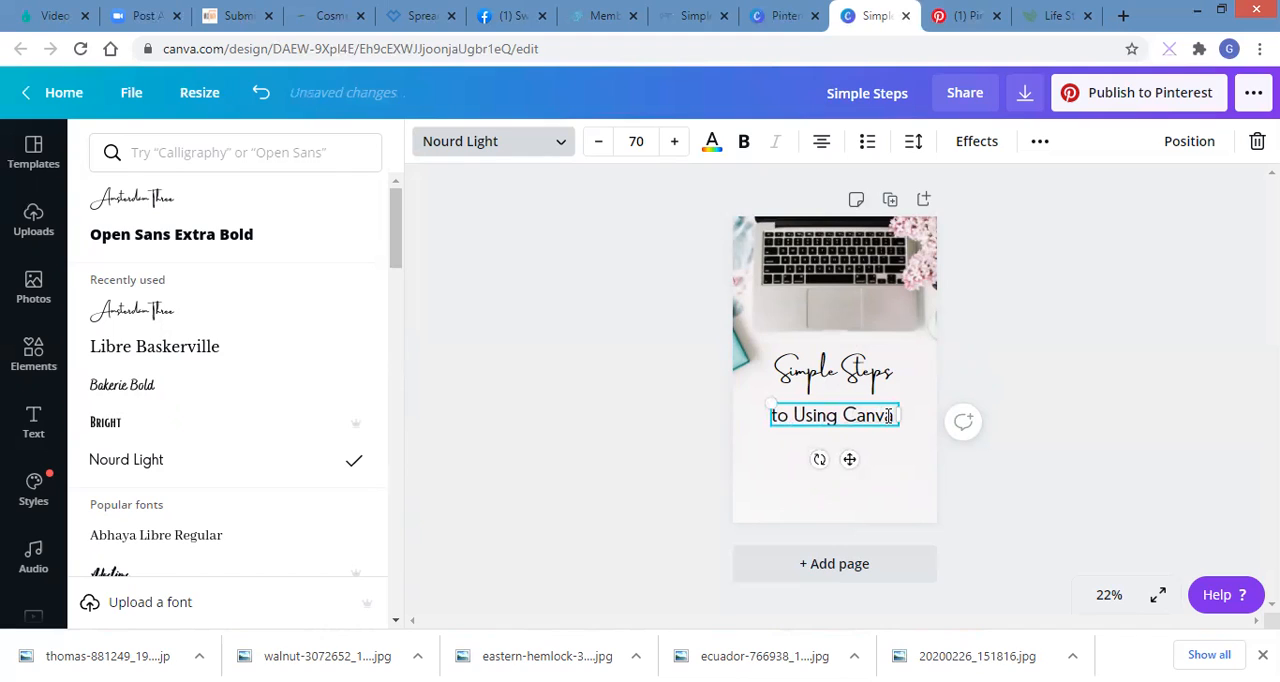
text( With Pin)
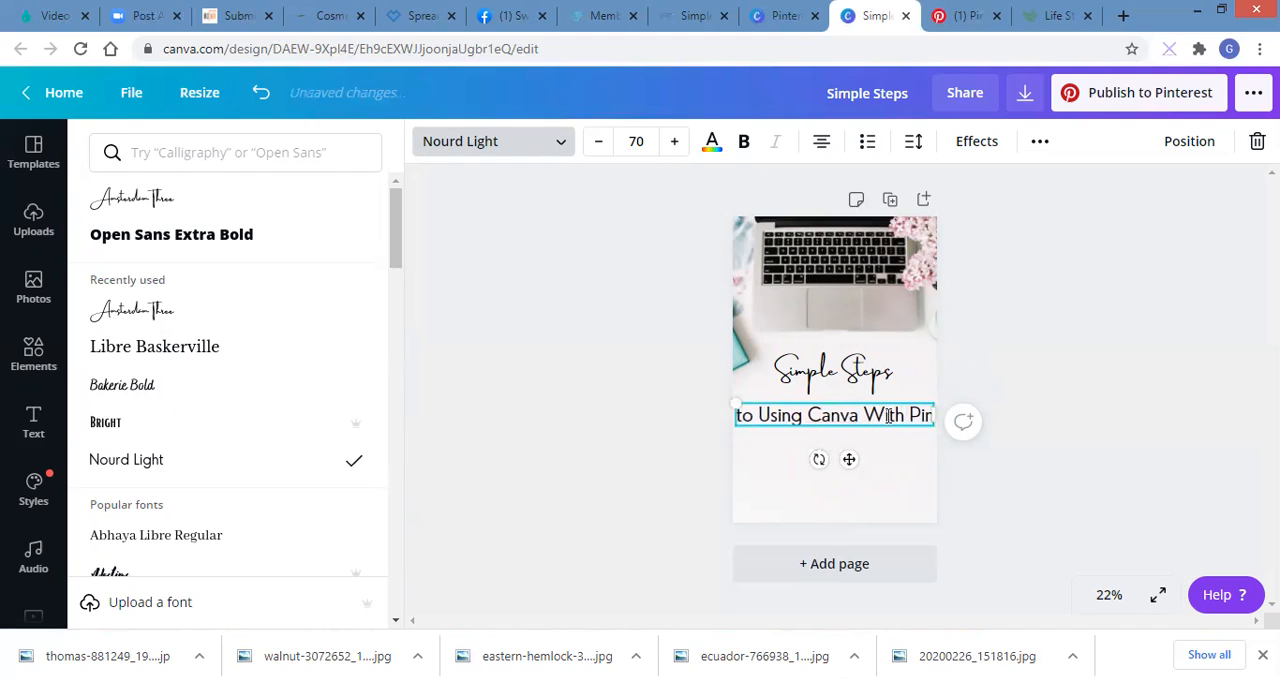
text(te)
text(t)
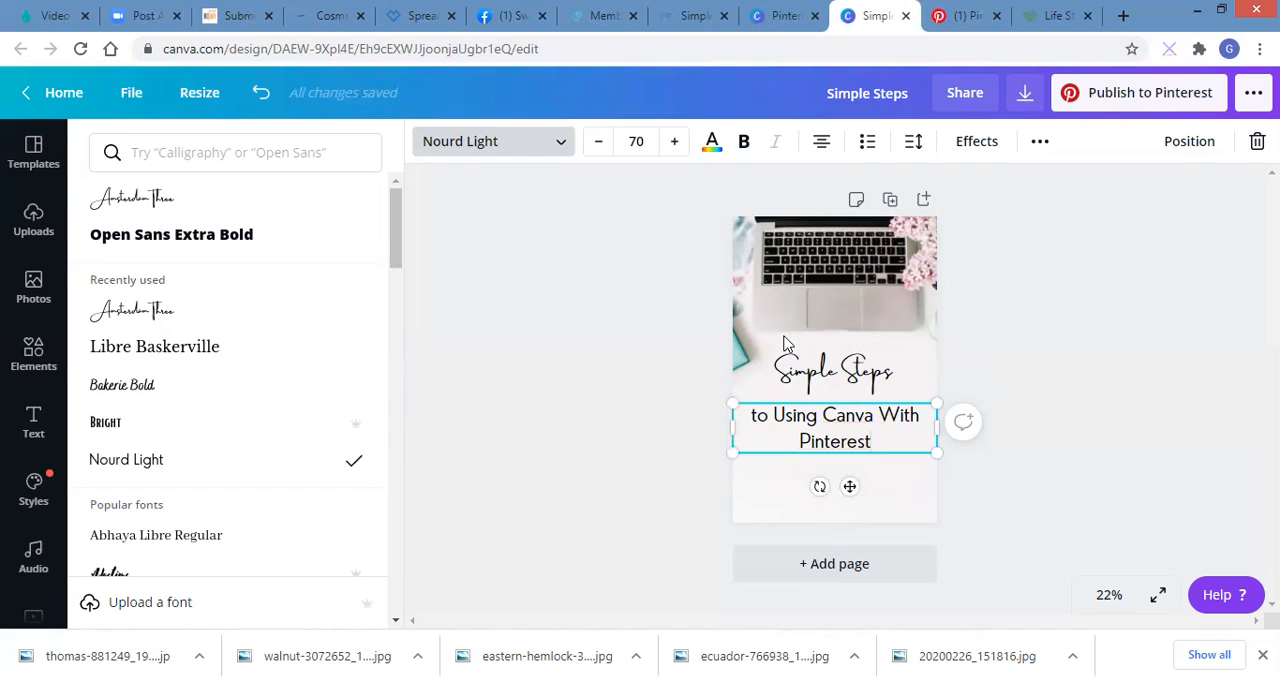
Step: Enlarge the second heading to font size 77 and break its line before "With Pinterest"
click(675, 142)
click(675, 142)
click(675, 142)
click(675, 142)
click(675, 142)
click(675, 142)
click(675, 142)
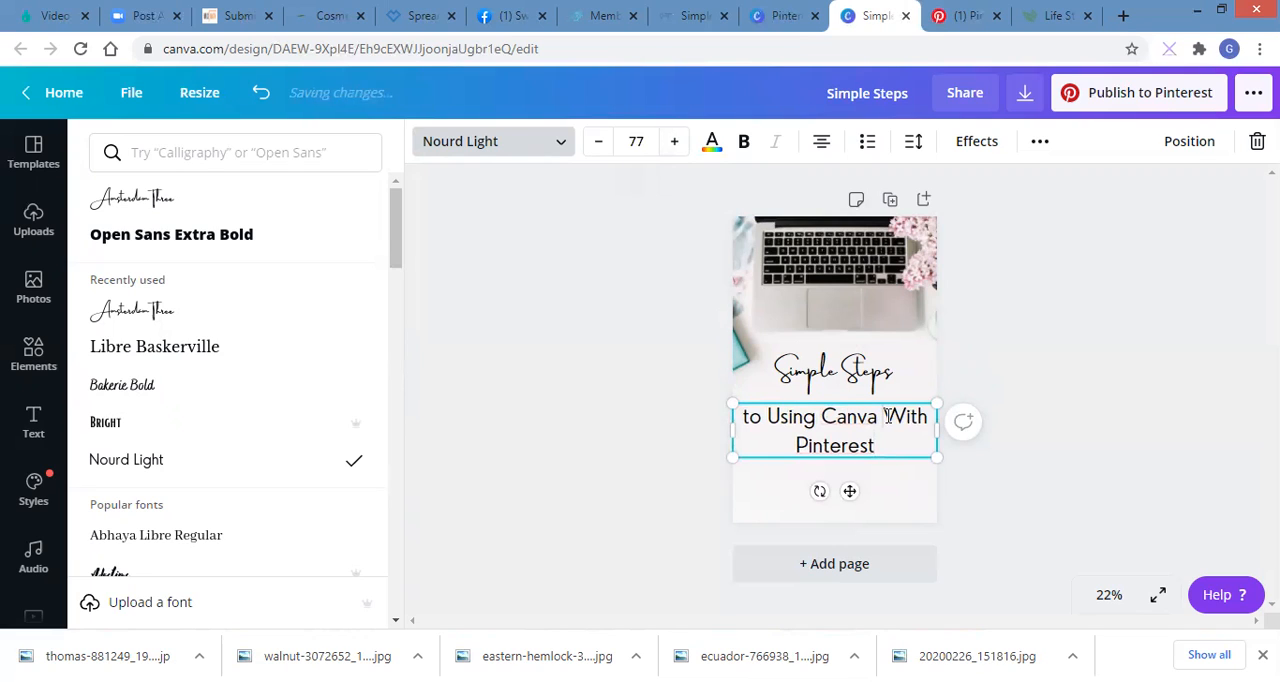
key(Return)
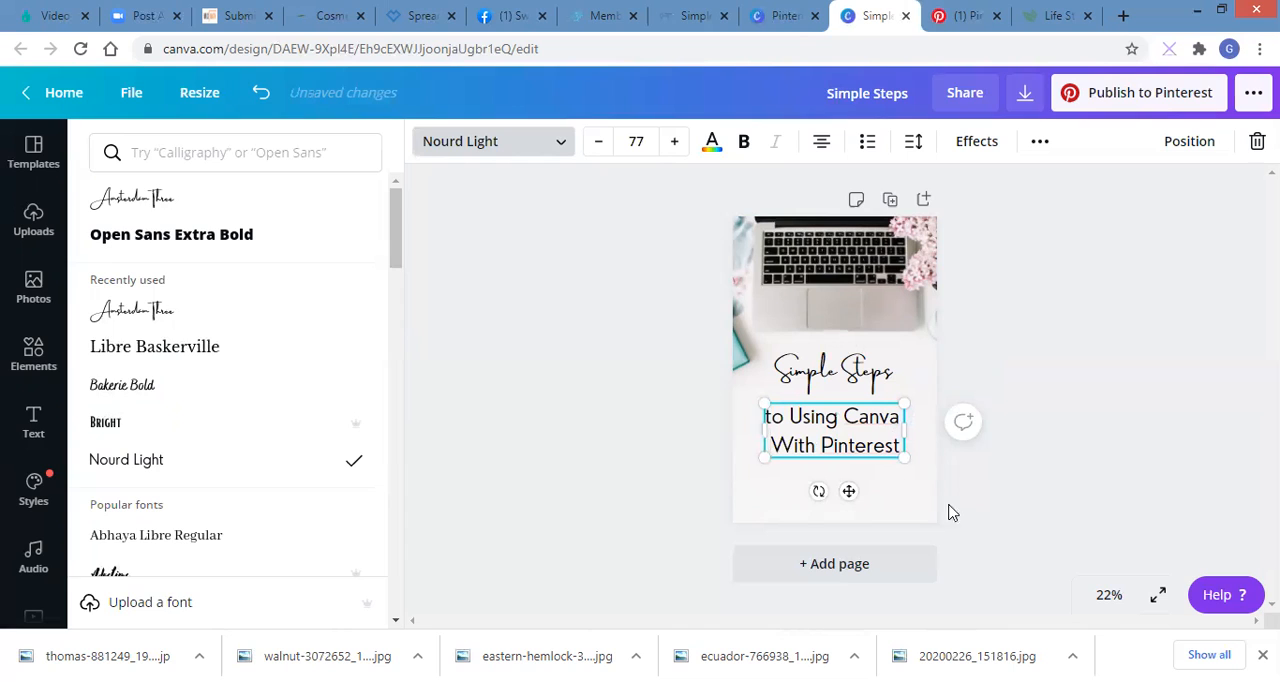
click(1097, 483)
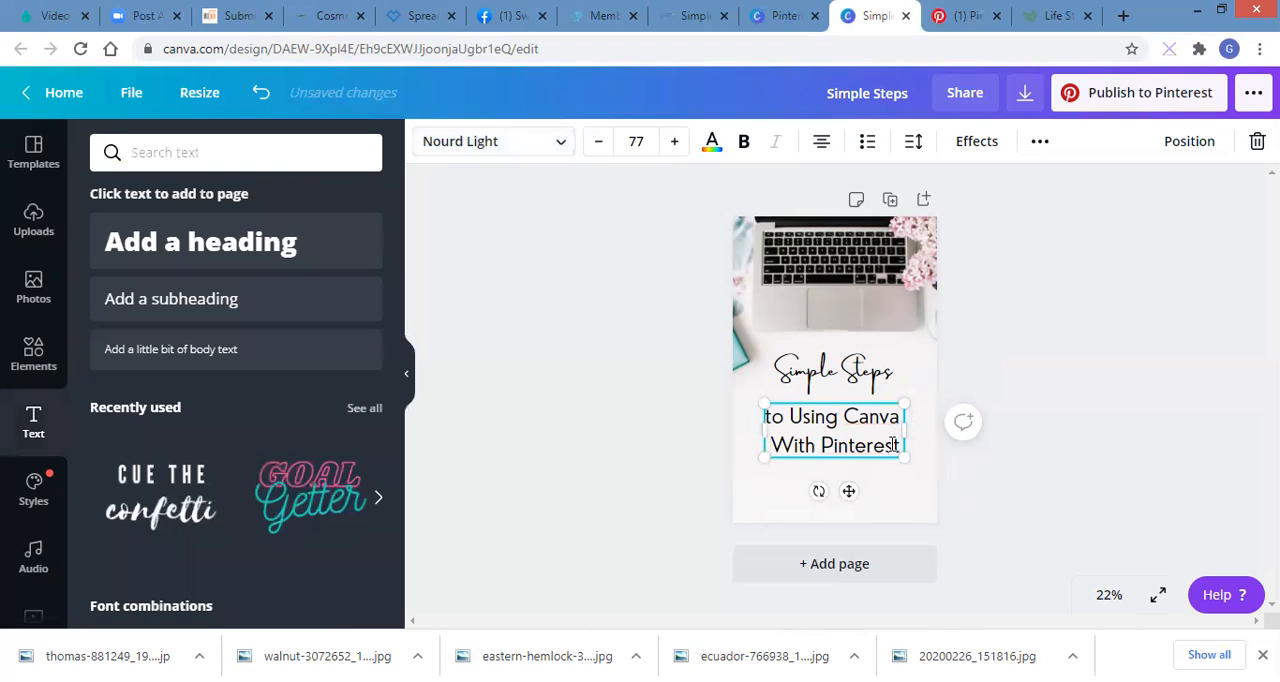
Step: Move both headings lower in the Pin's white area, keeping "Simple Steps" above "to Using Canva With Pinterest"
drag(848, 491, 850, 529)
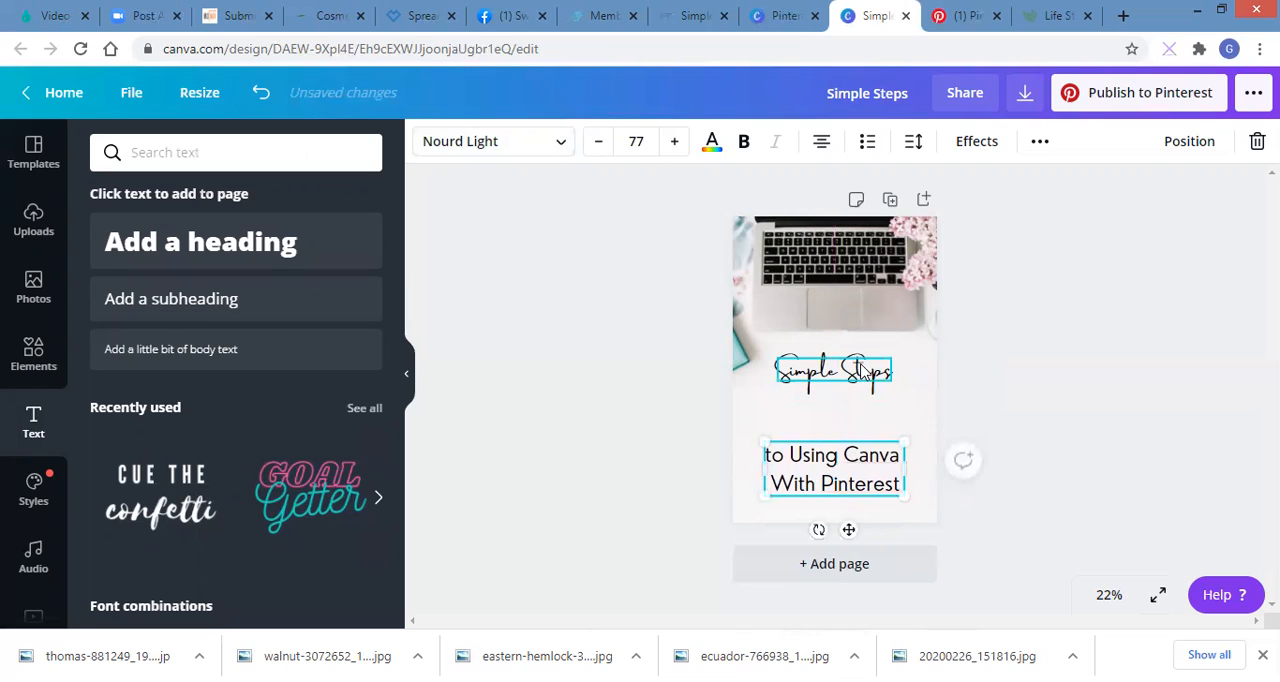
click(859, 370)
drag(848, 411, 848, 439)
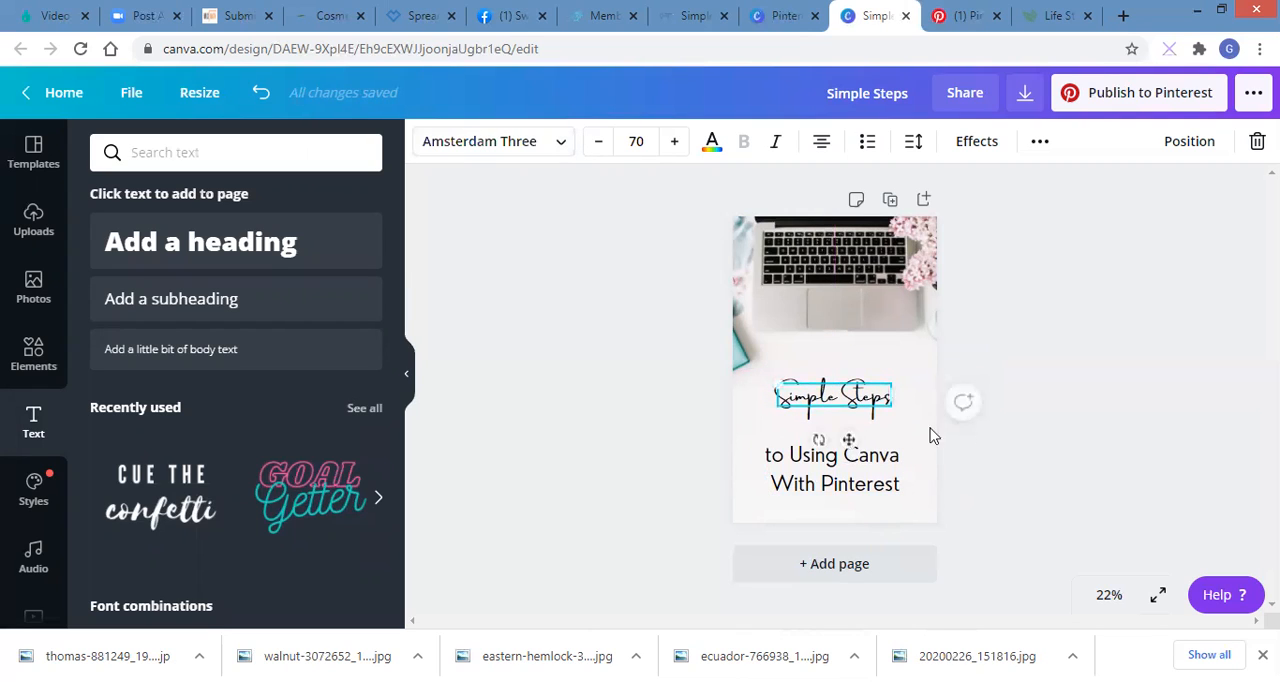
Step: Start publishing the finished design to Pinterest and choose the "Pinterest Help" board as its destination
click(1037, 433)
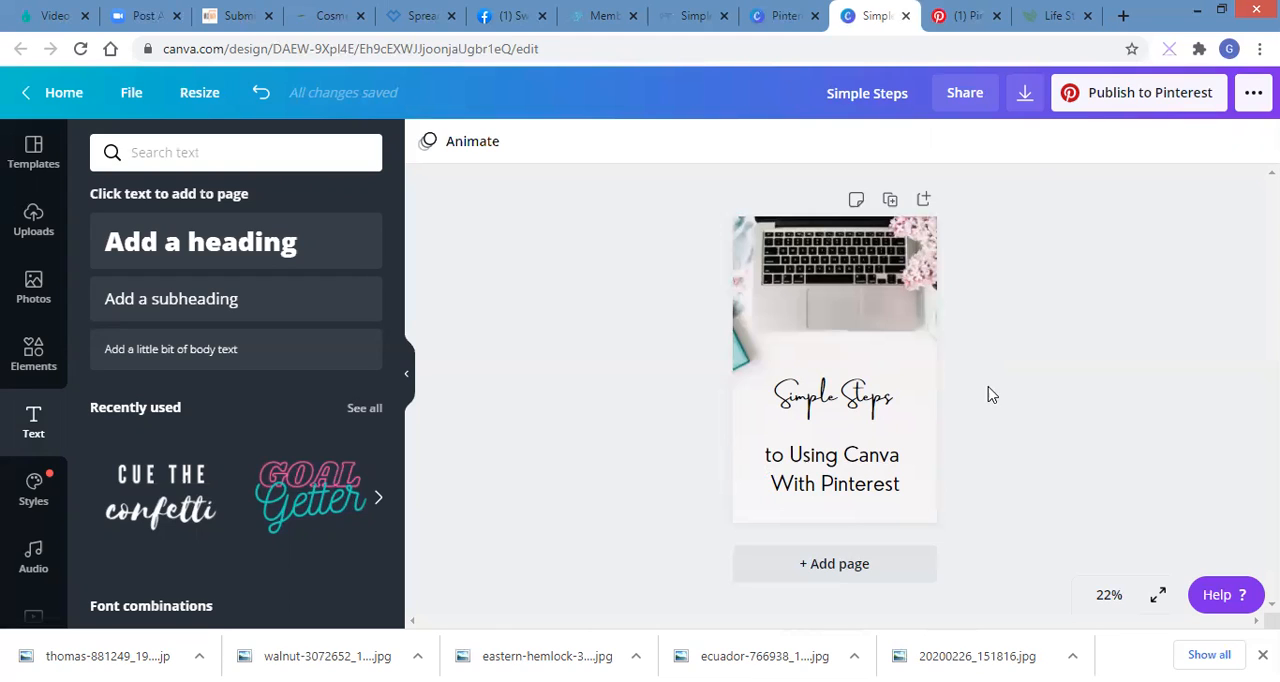
click(1077, 104)
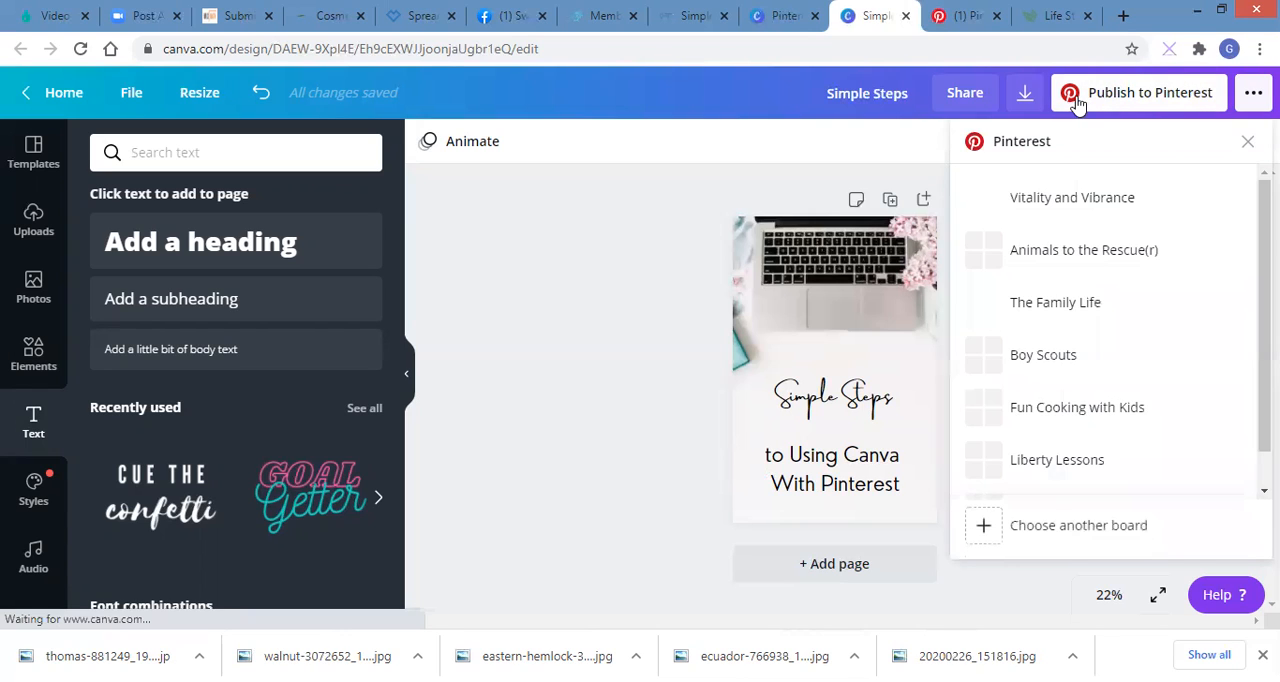
scroll(1240, 400, down, 1)
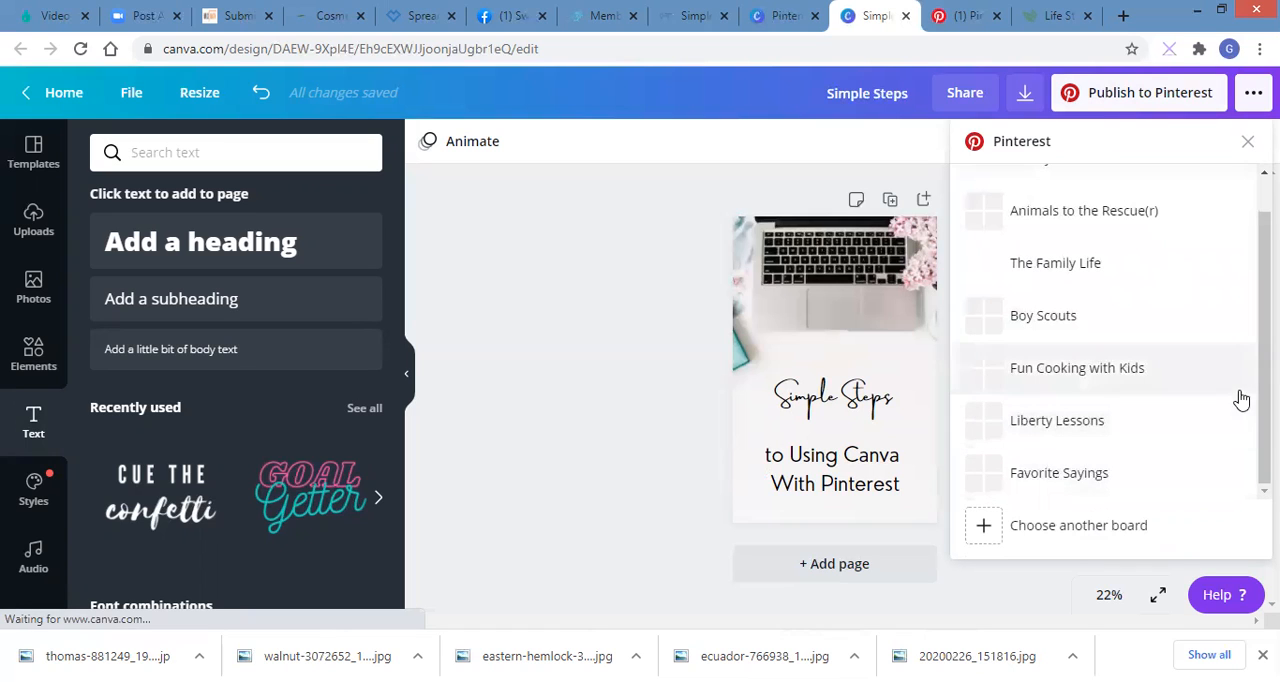
scroll(1105, 330, up, 1)
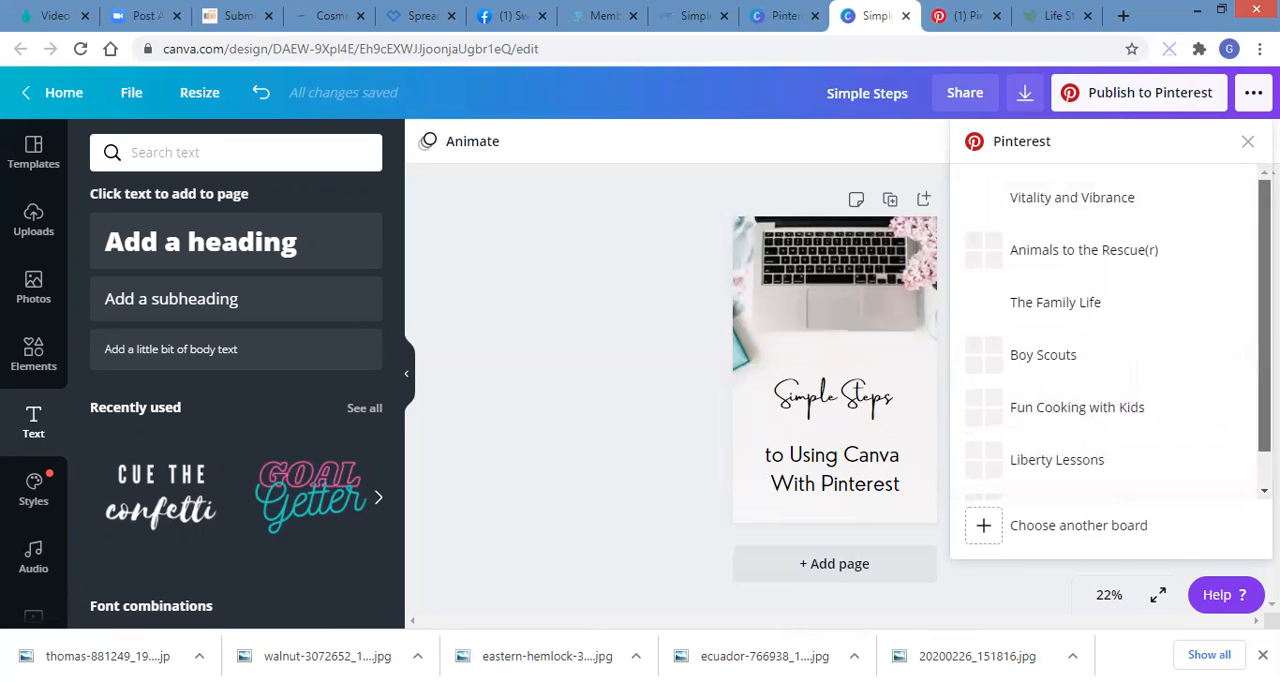
scroll(1120, 328, down, 1)
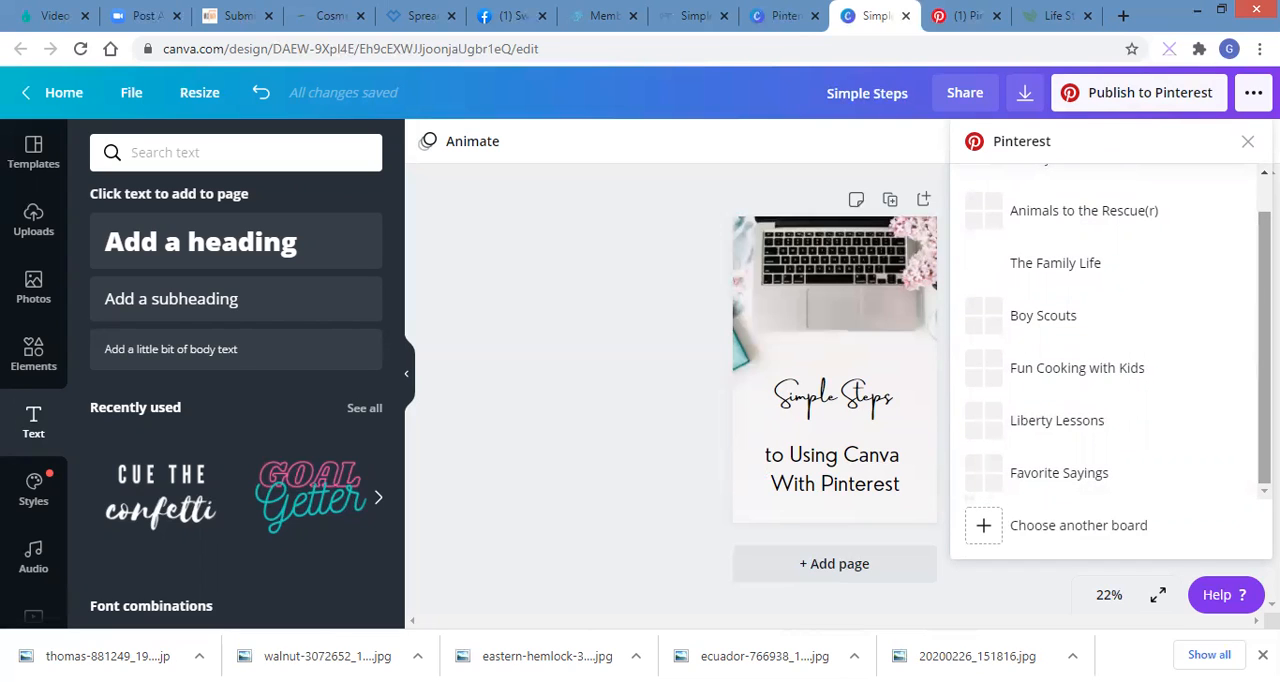
scroll(1110, 340, up, 1)
scroll(1110, 340, down, 1)
scroll(1110, 340, up, 1)
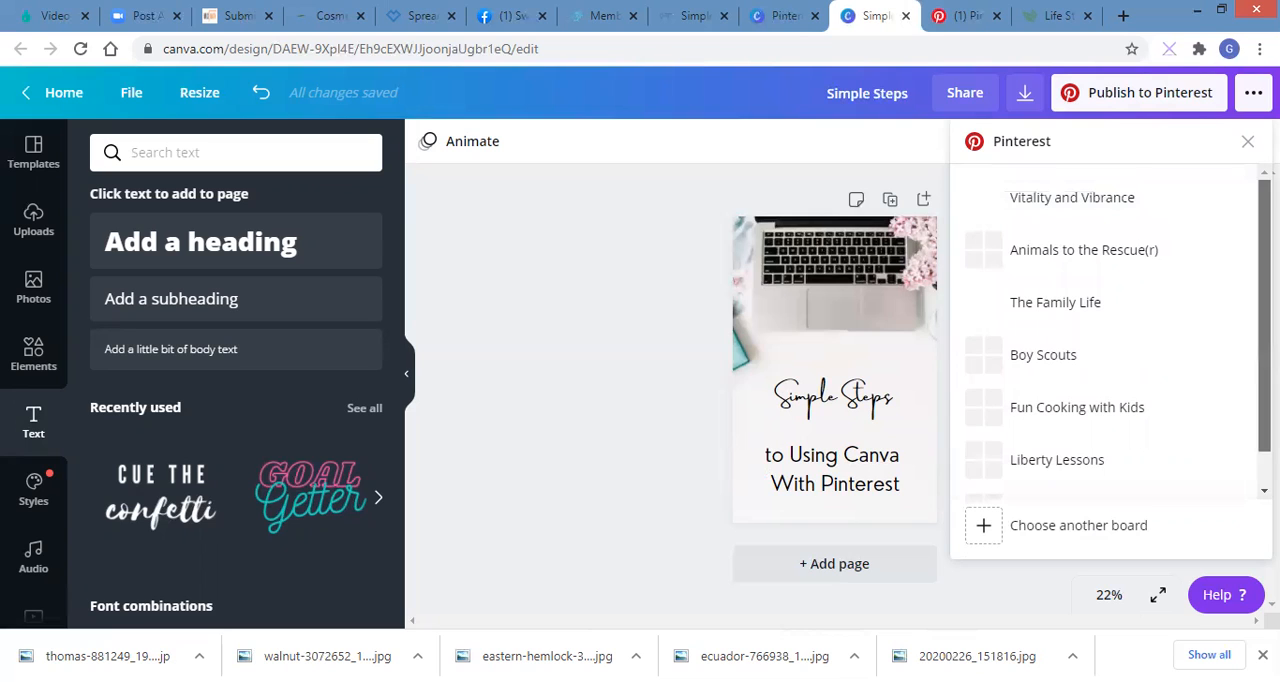
click(988, 535)
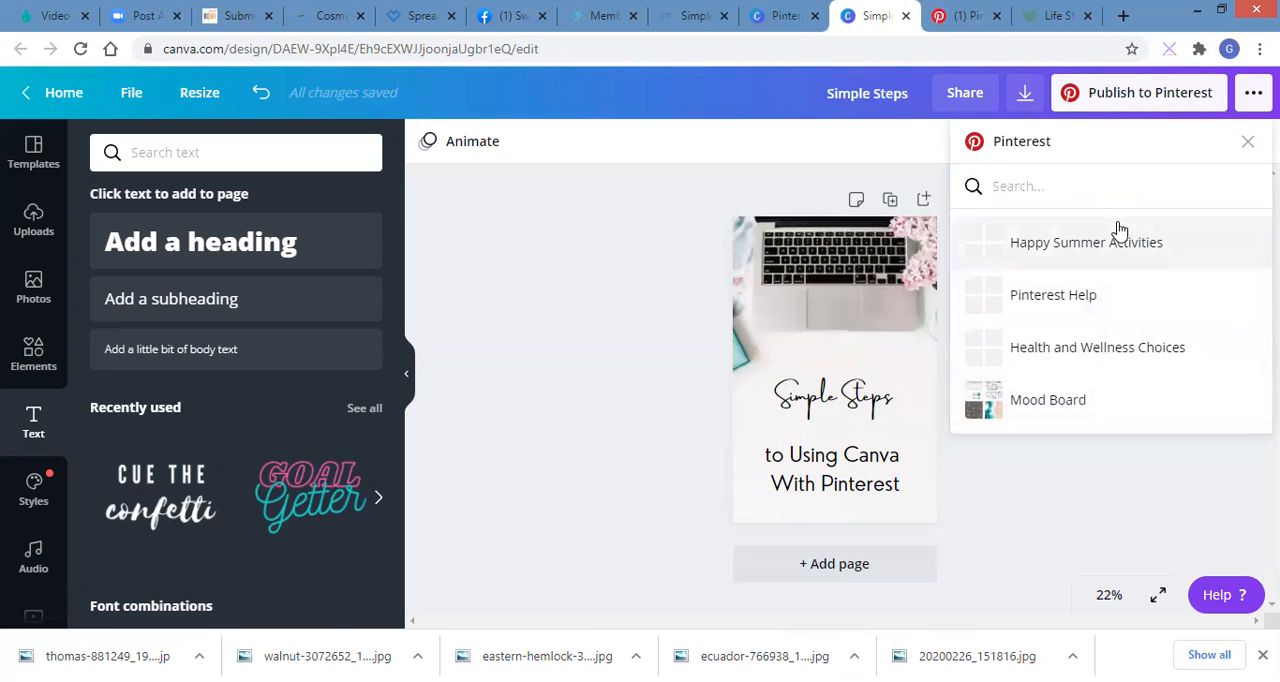
click(1064, 304)
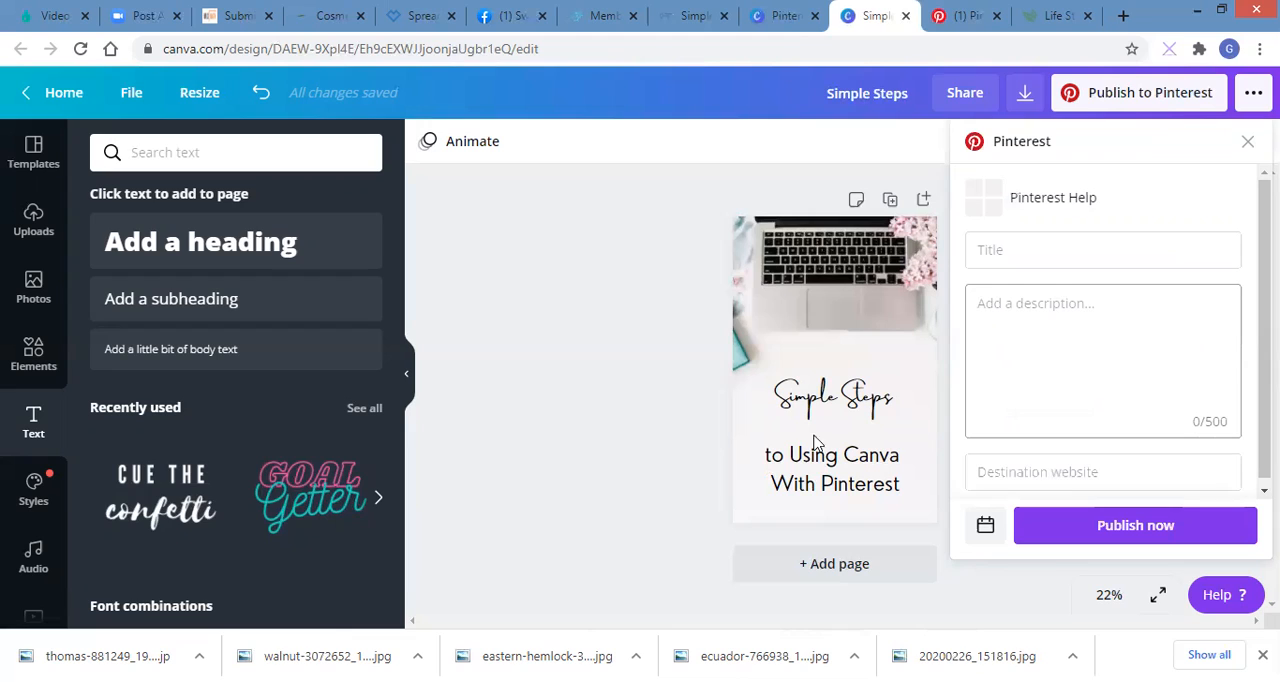
Step: Title the Pin "Simple Steps to Using Canva With Business Pinterest"
click(1033, 251)
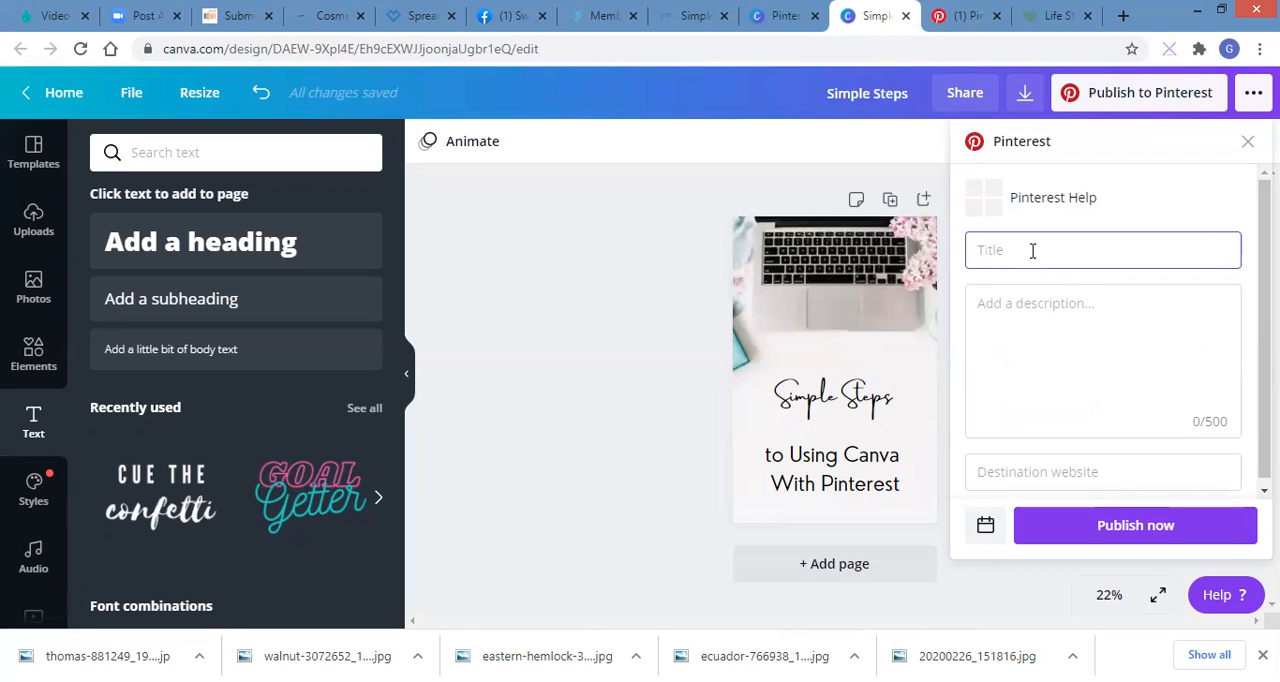
text(Simple Steps to Using Canva With)
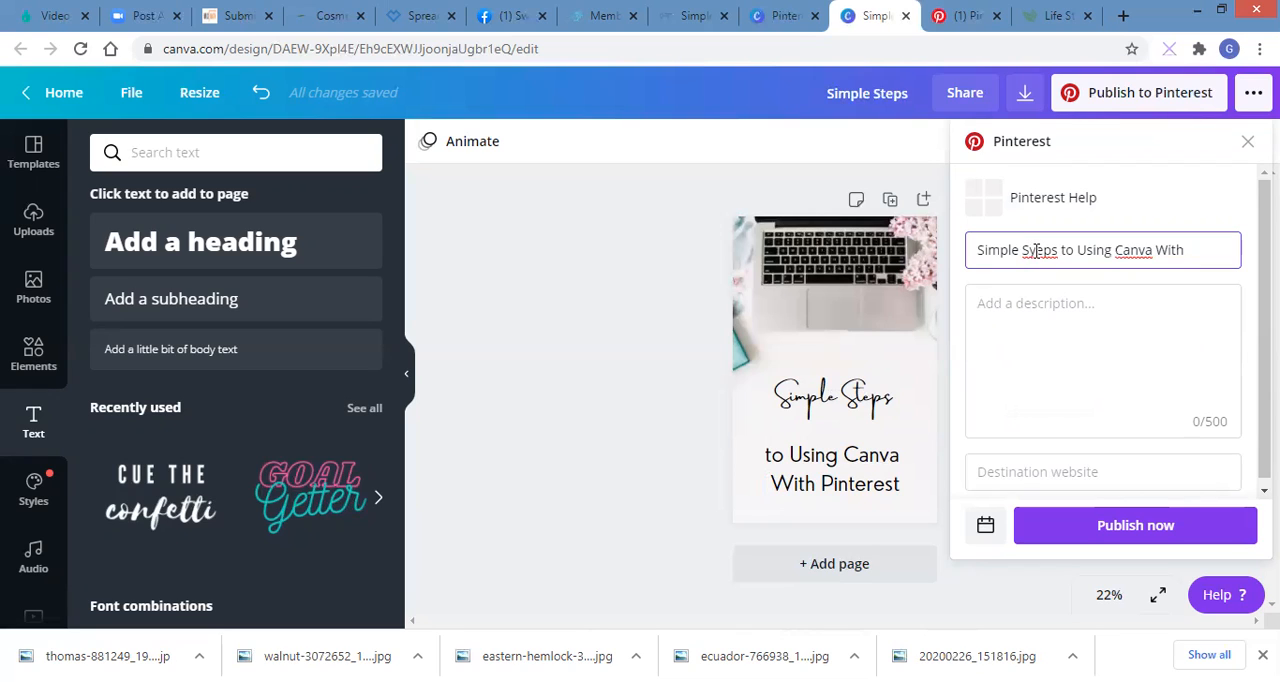
click(1036, 250)
key(BackSpace)
text(t)
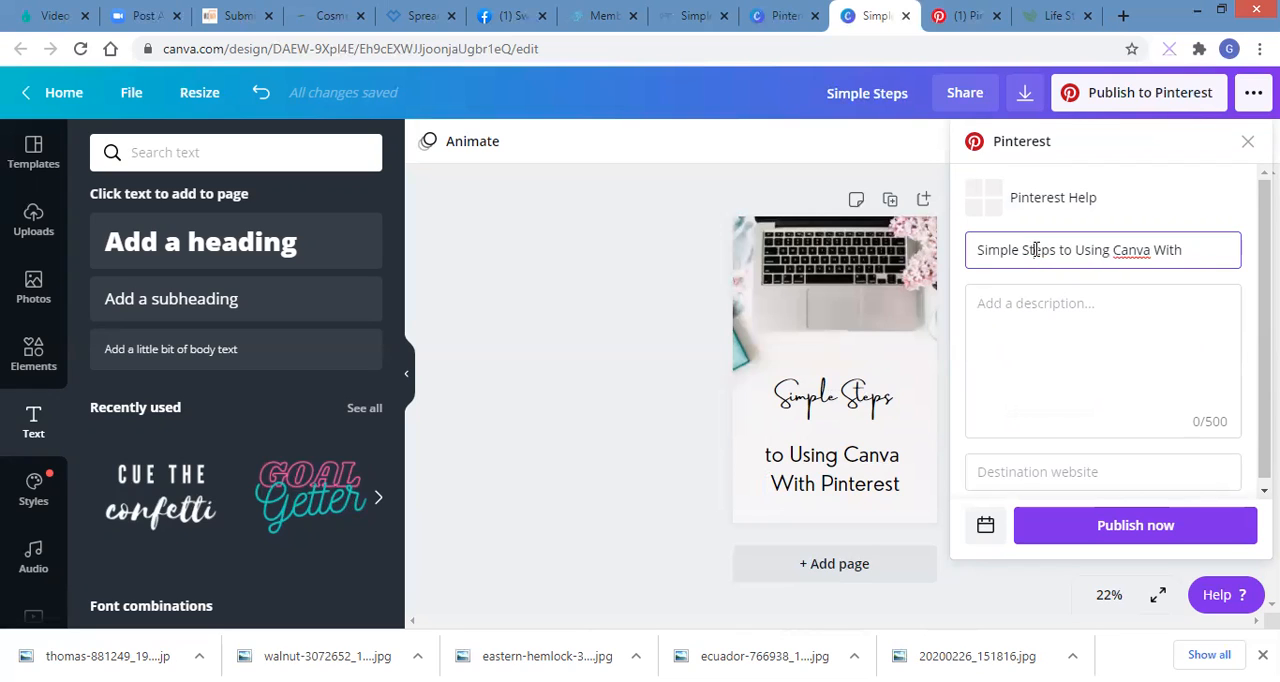
click(1187, 250)
text(Business Pinteret)
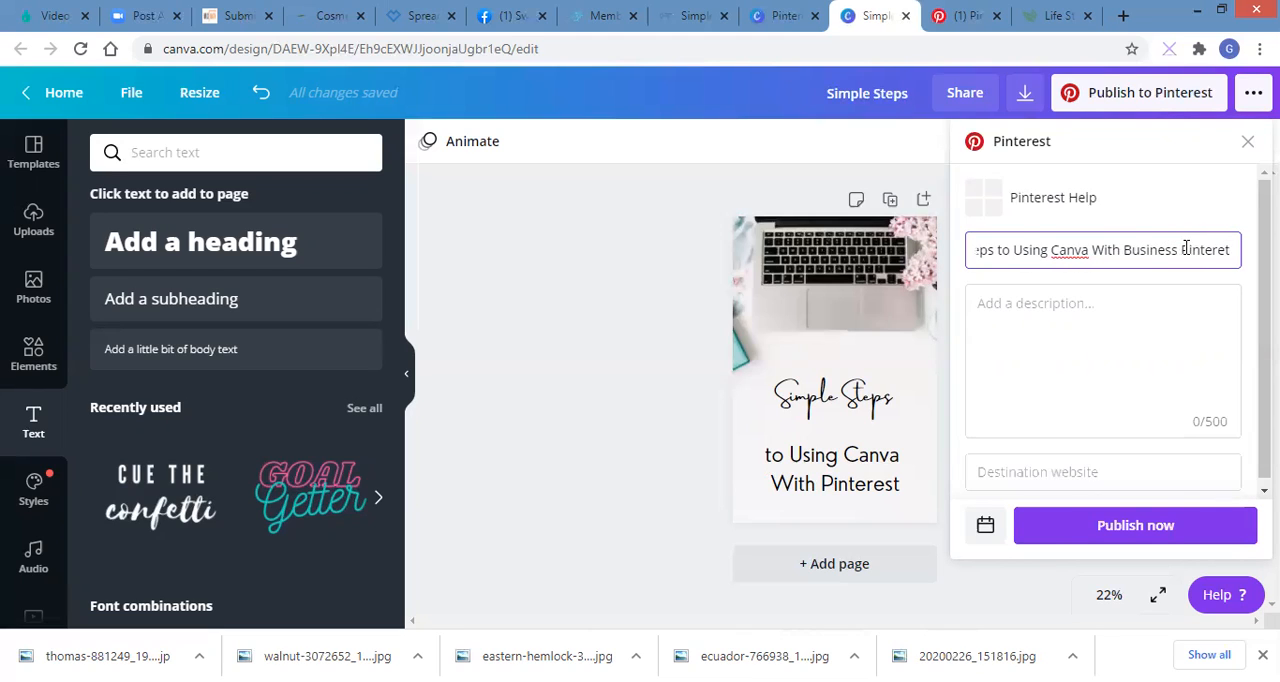
key(BackSpace)
text(st)
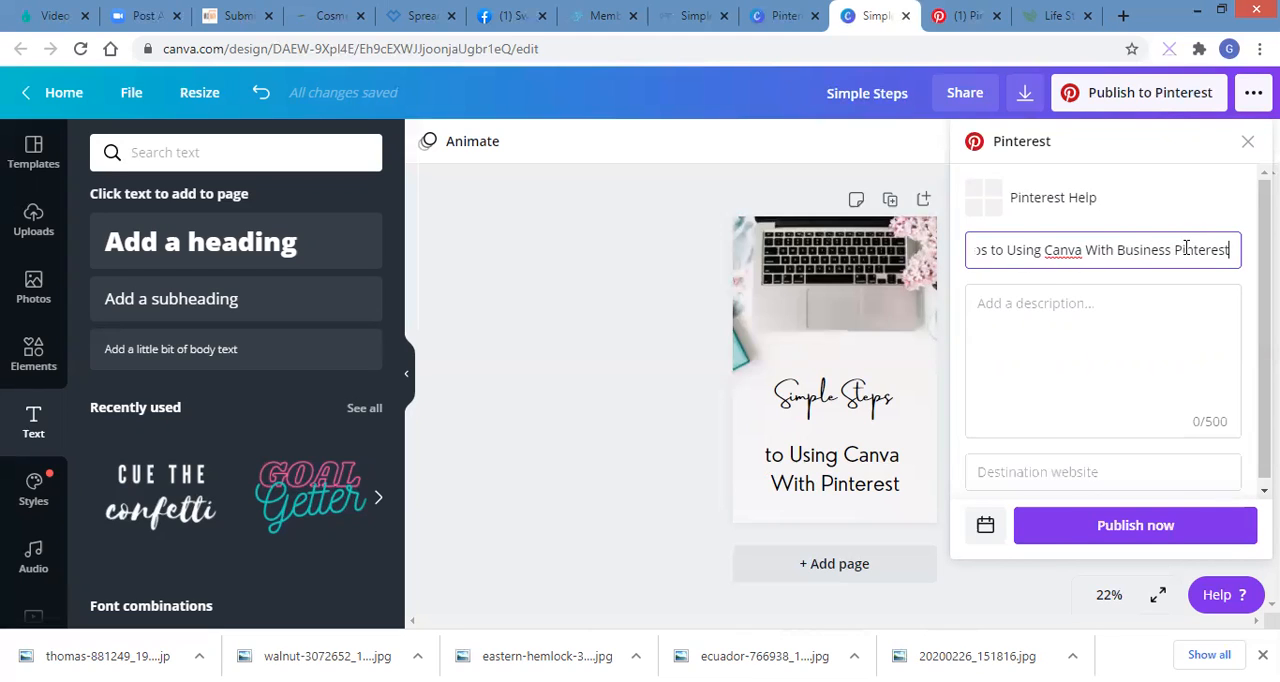
Step: Begin the Pin's description with "A simple guide to walk you through linking your Canva and Business Pinterest accounts,"
click(1031, 301)
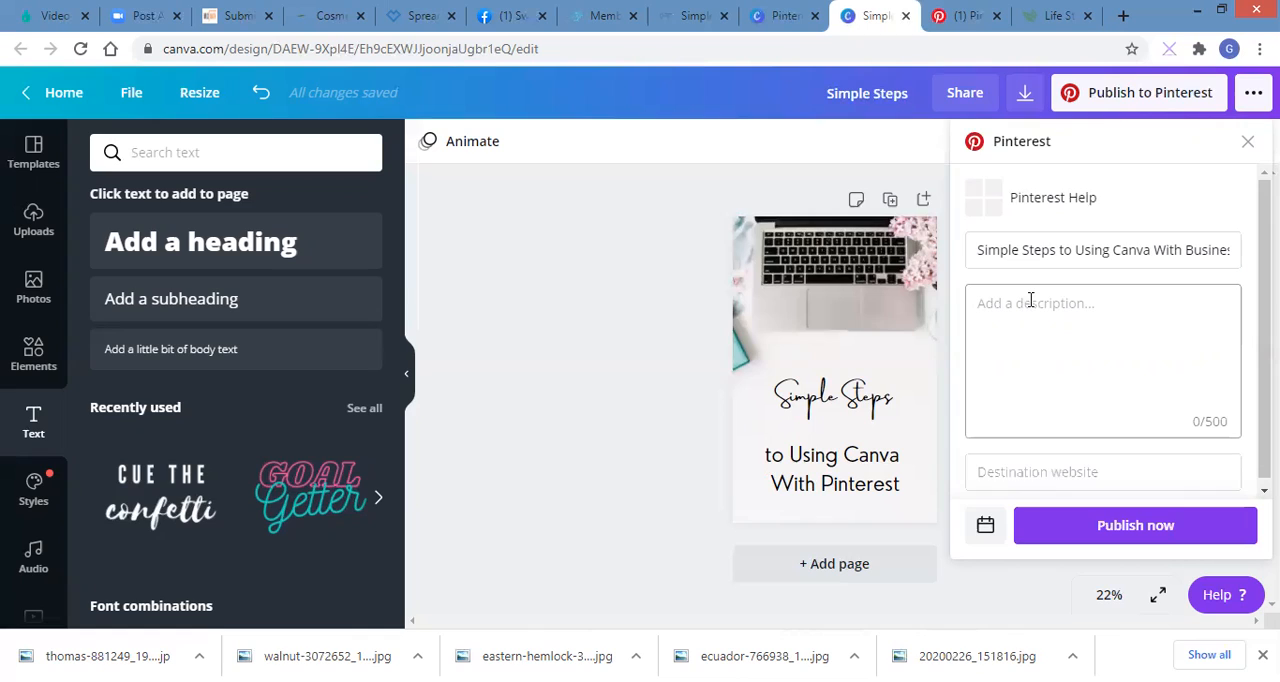
text(A simple guide to walk you)
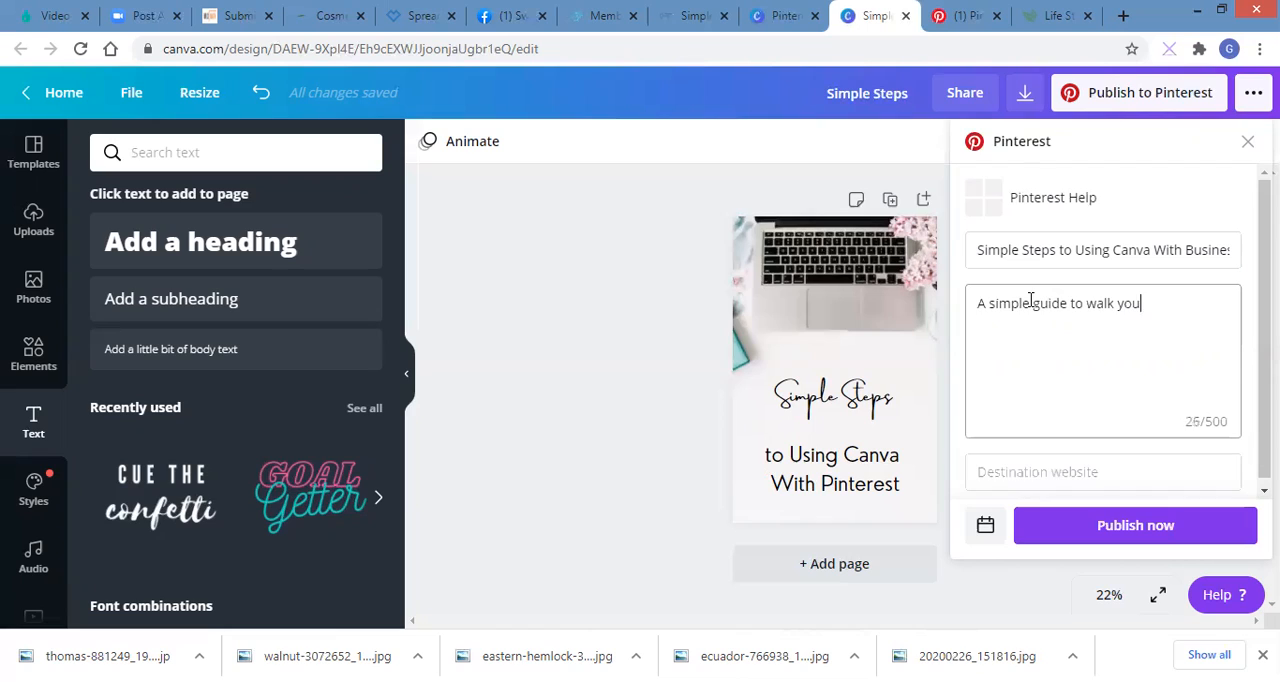
text( through linking your )
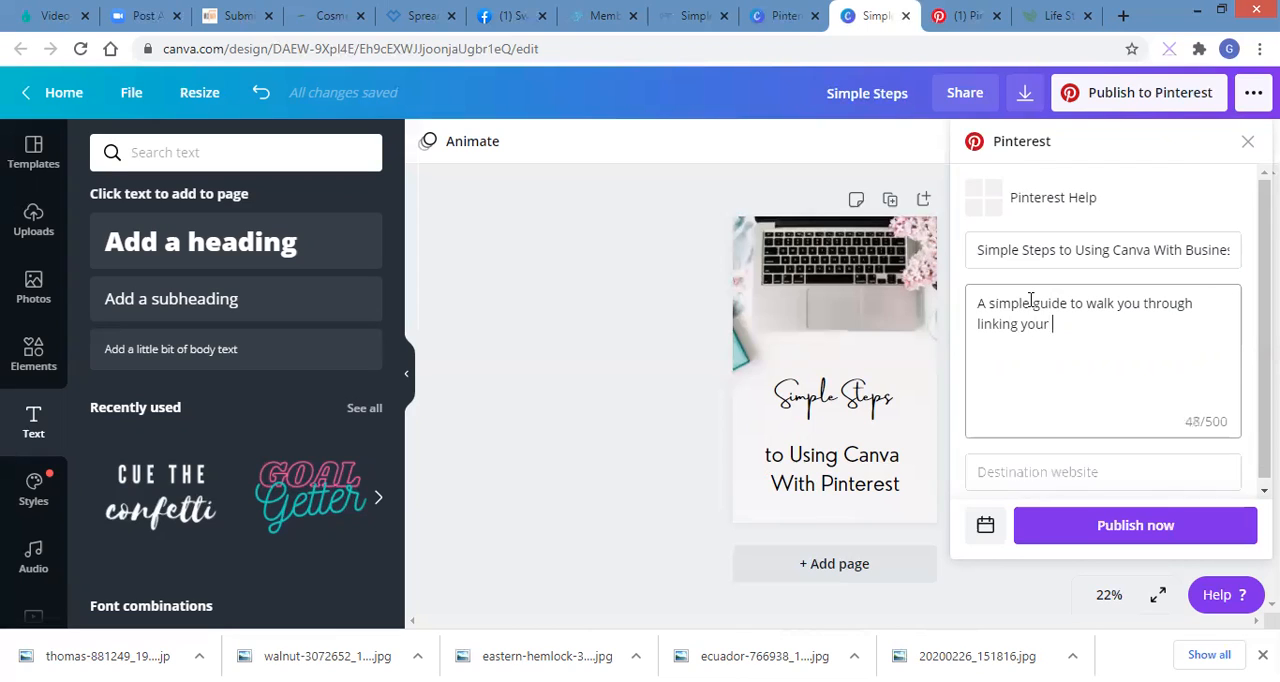
text(Canva and Busines)
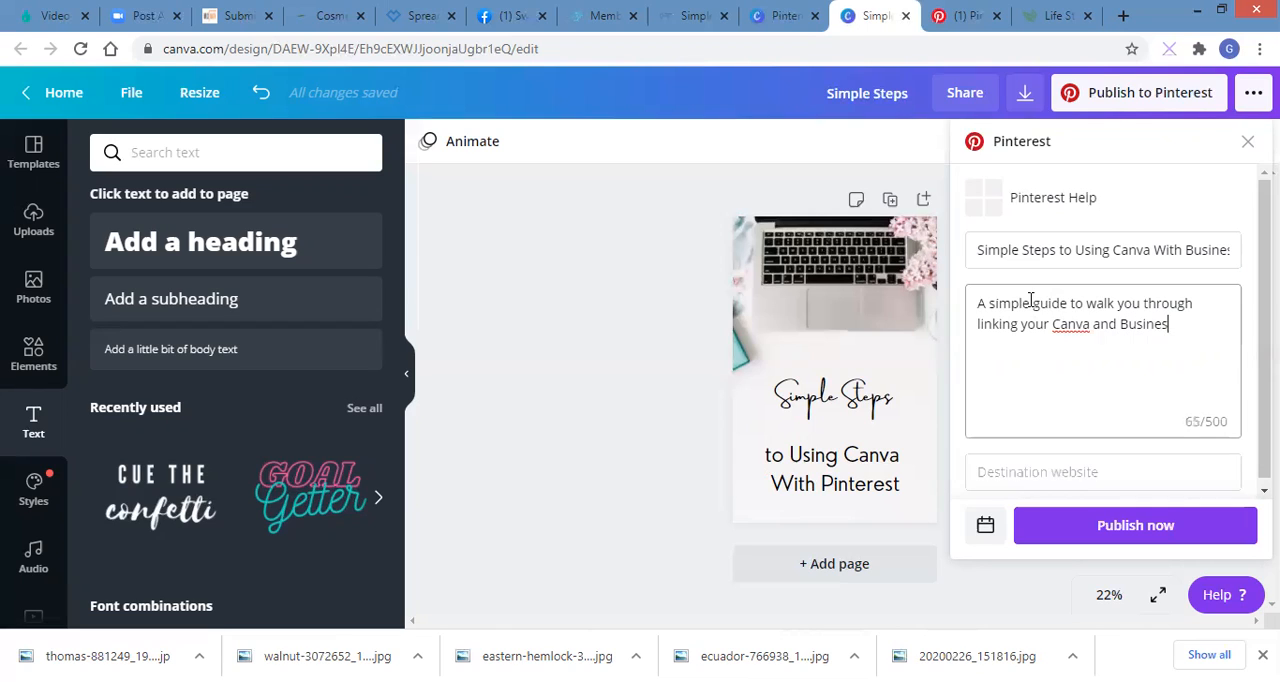
key(BackSpace)
text(s Pinterest accou)
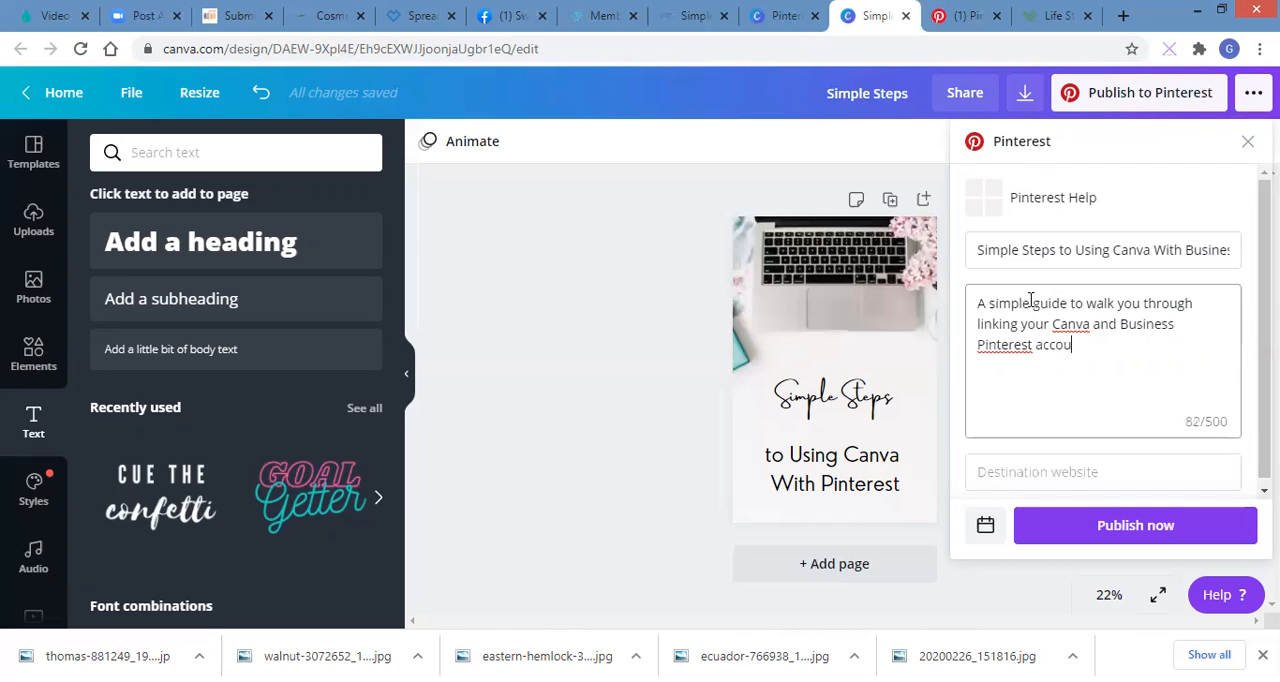
text(nts. )
text(basi)
Step: Complete the Pin's description with "basics on creating your pin, and how to publish."
key(BackSpace)
key(BackSpace)
text(sics on cr)
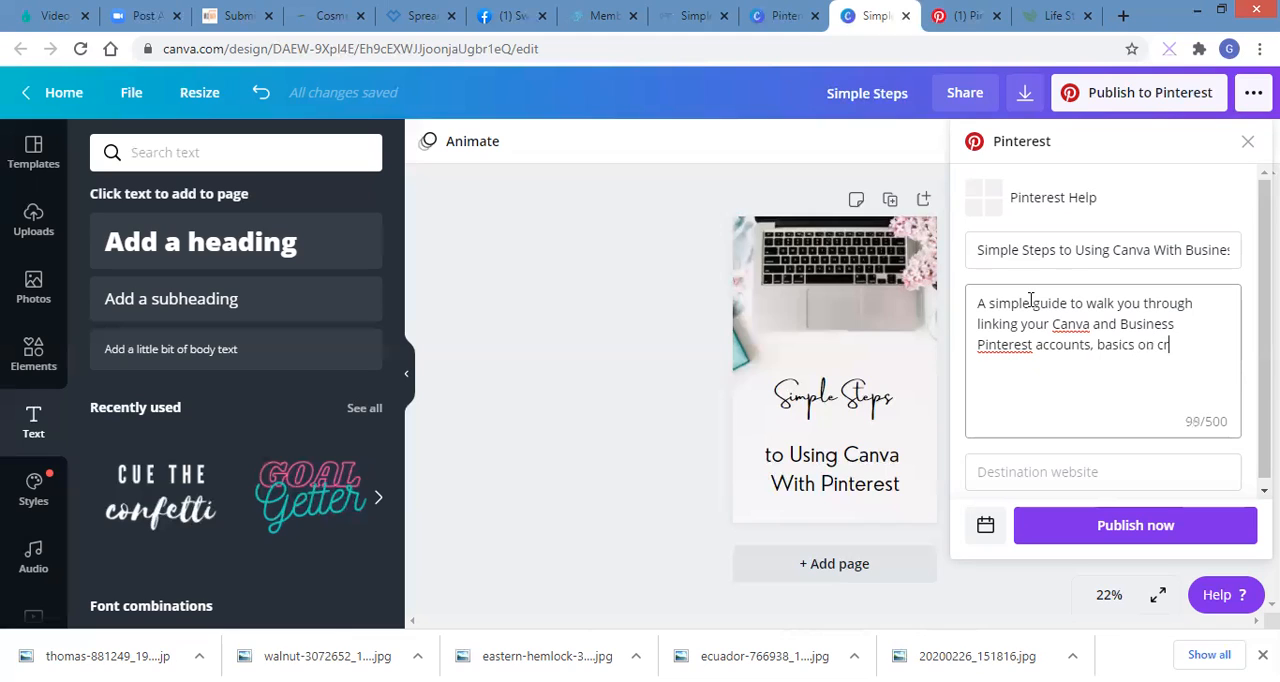
text(eating your pin, a)
text(nd t)
key(BackSpace)
text(h)
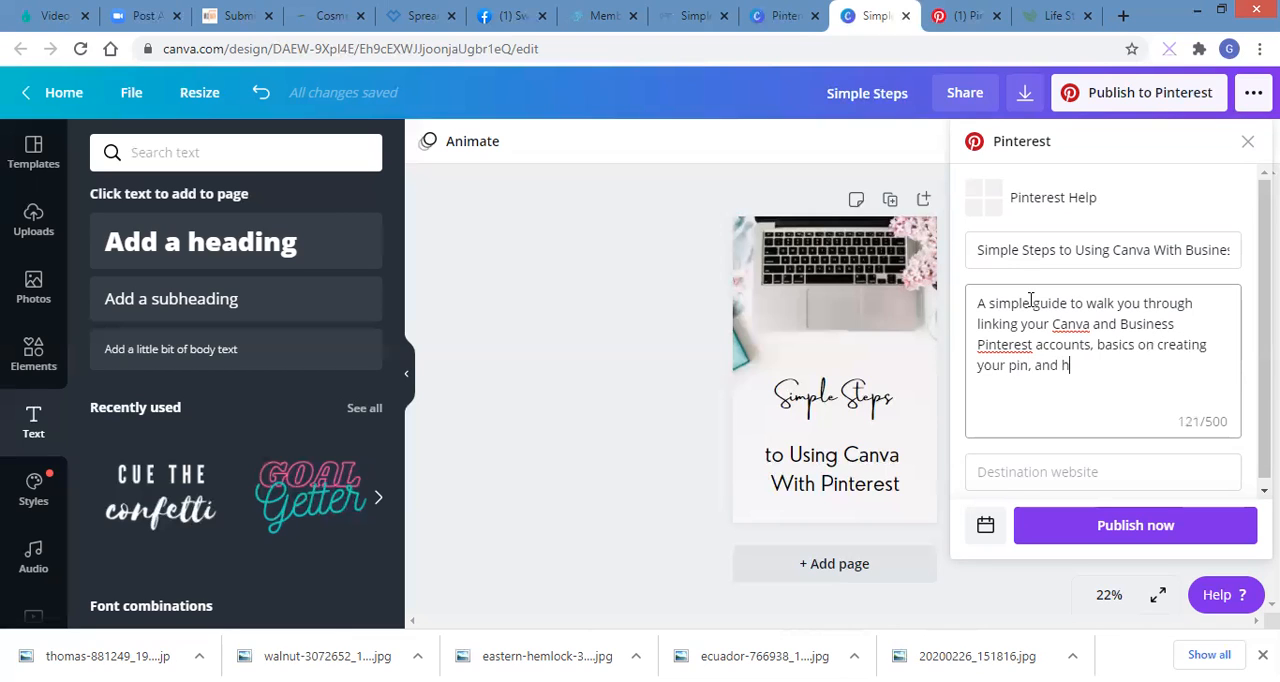
text(ow to publish.)
Step: Copy the web address of the open "Simple Steps to Using Canva with Your Business Pinterest" blog post into the Pin's destination website
click(1008, 466)
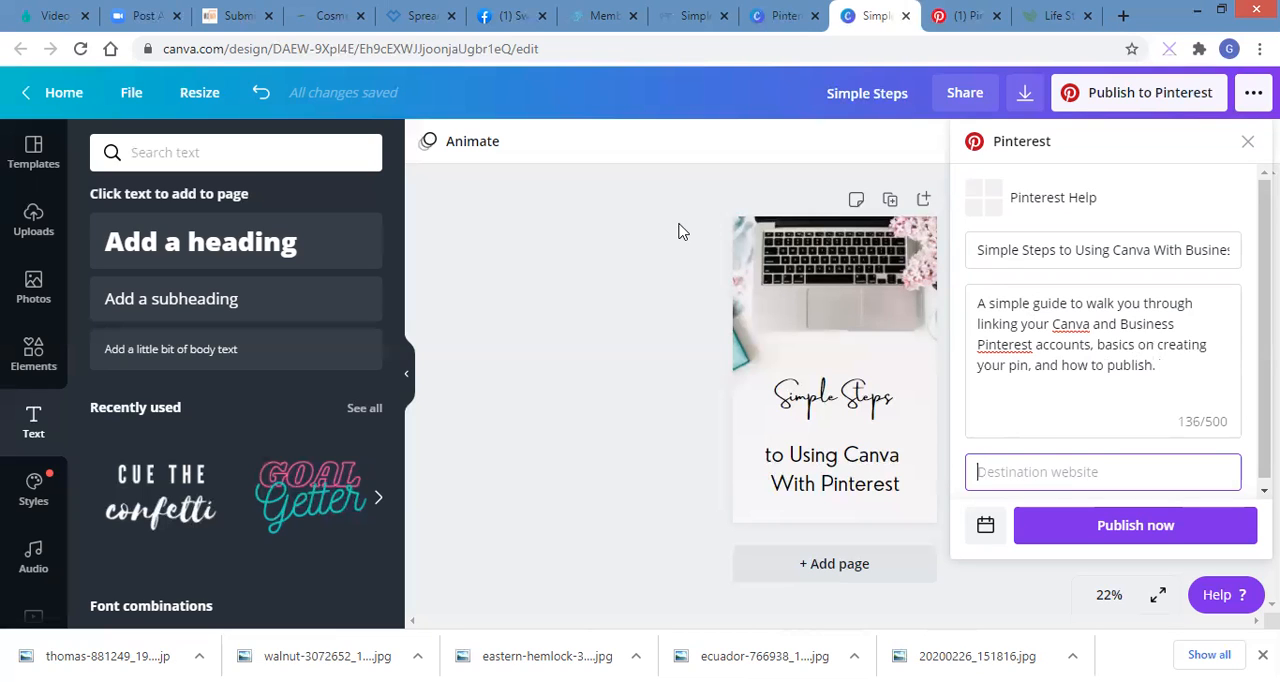
click(703, 12)
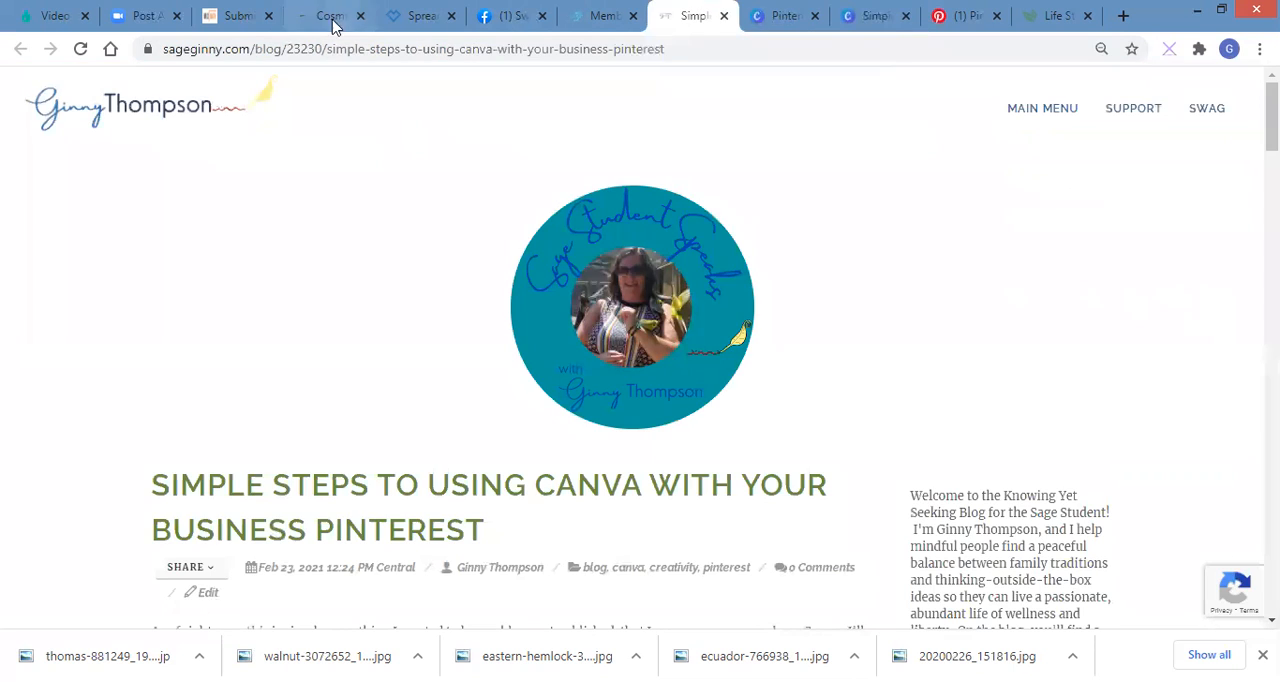
drag(163, 50, 694, 57)
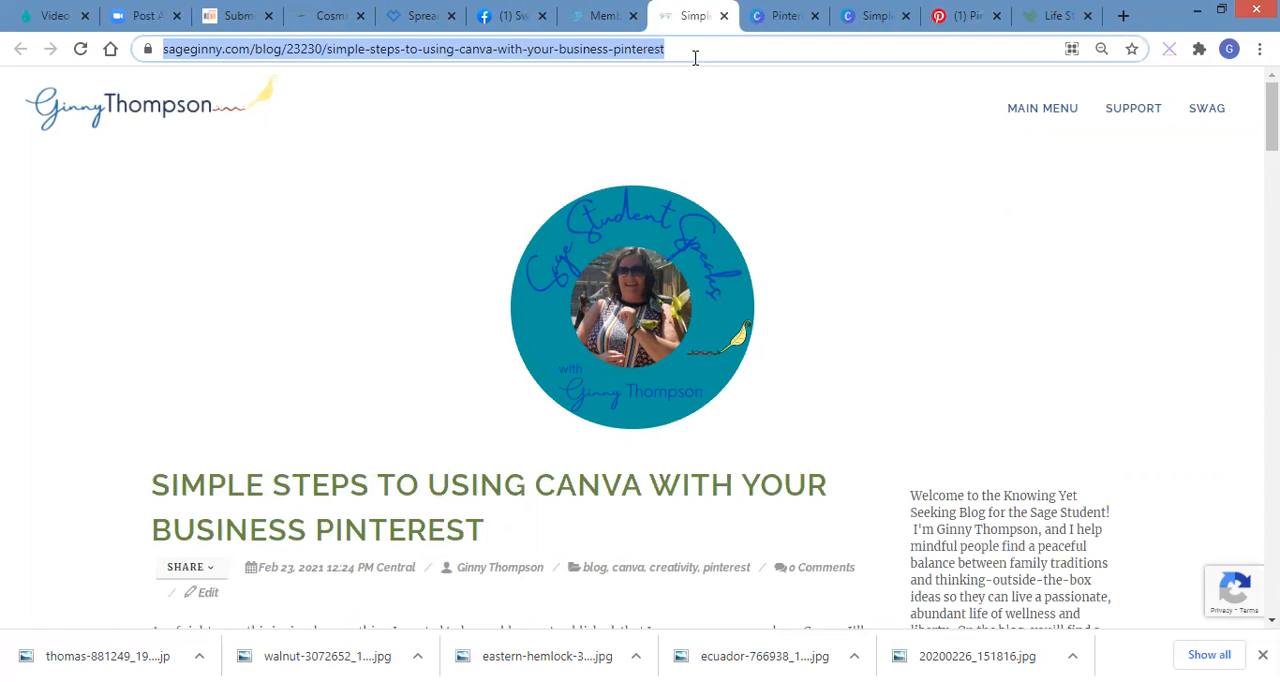
right_click(695, 58)
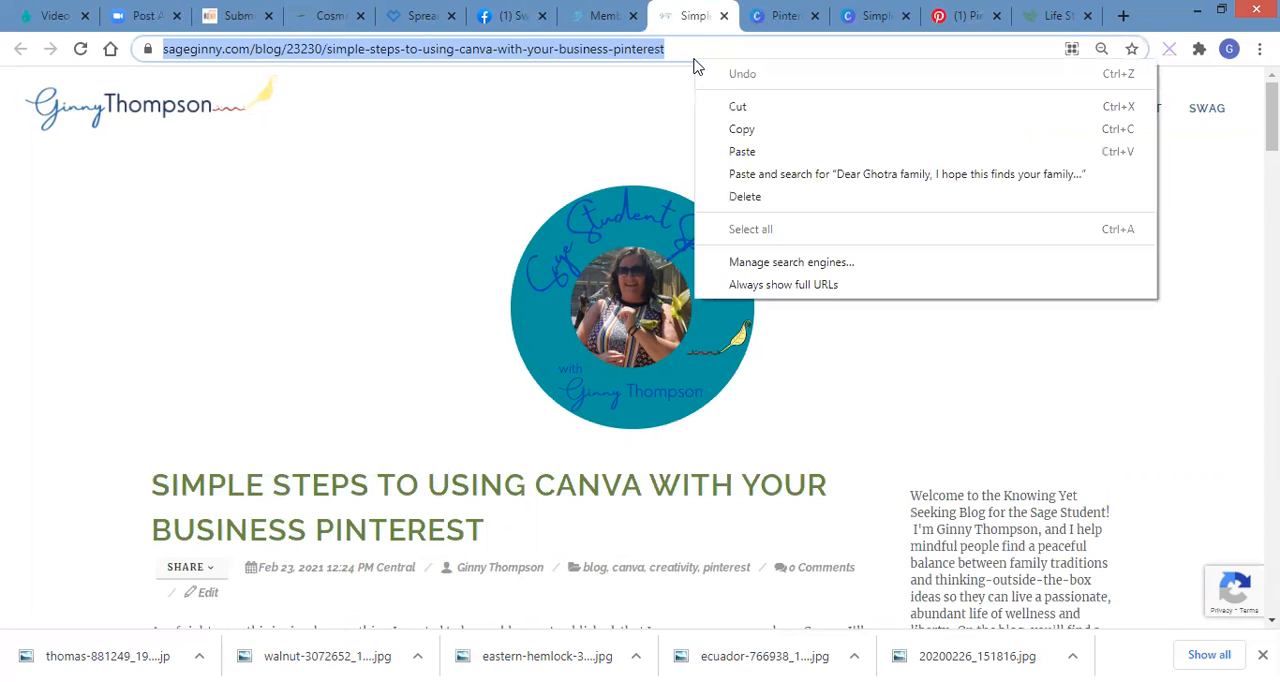
click(741, 129)
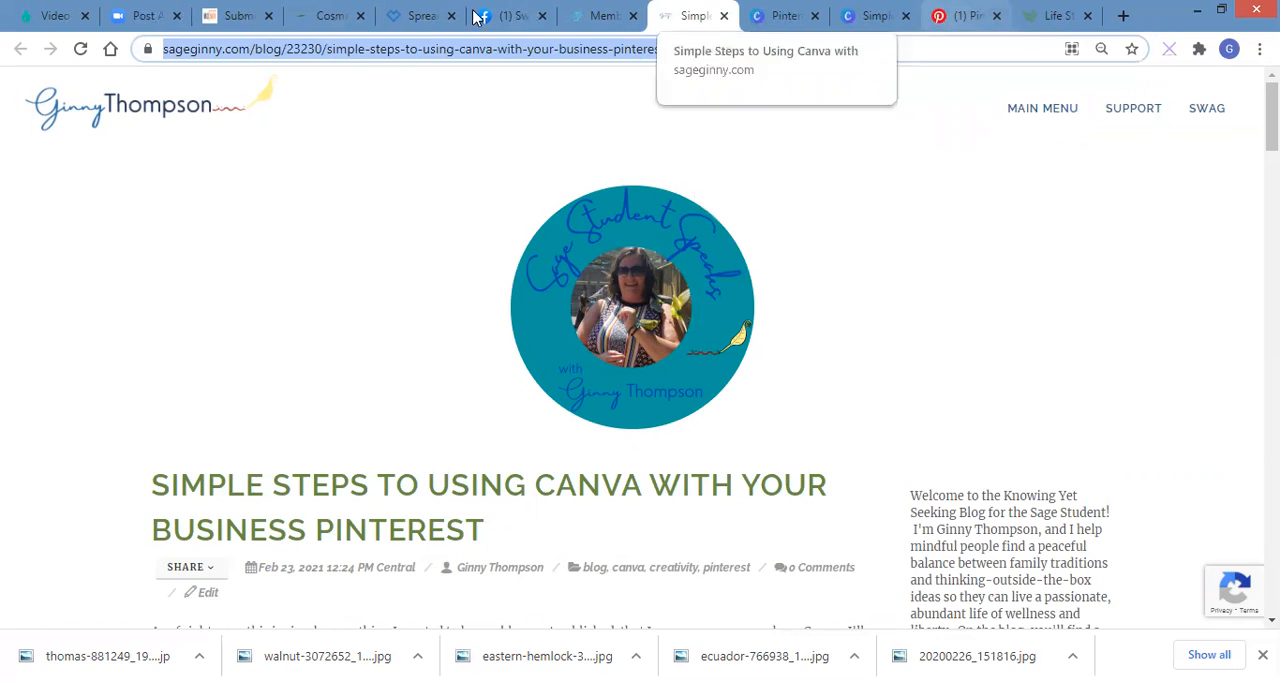
click(955, 17)
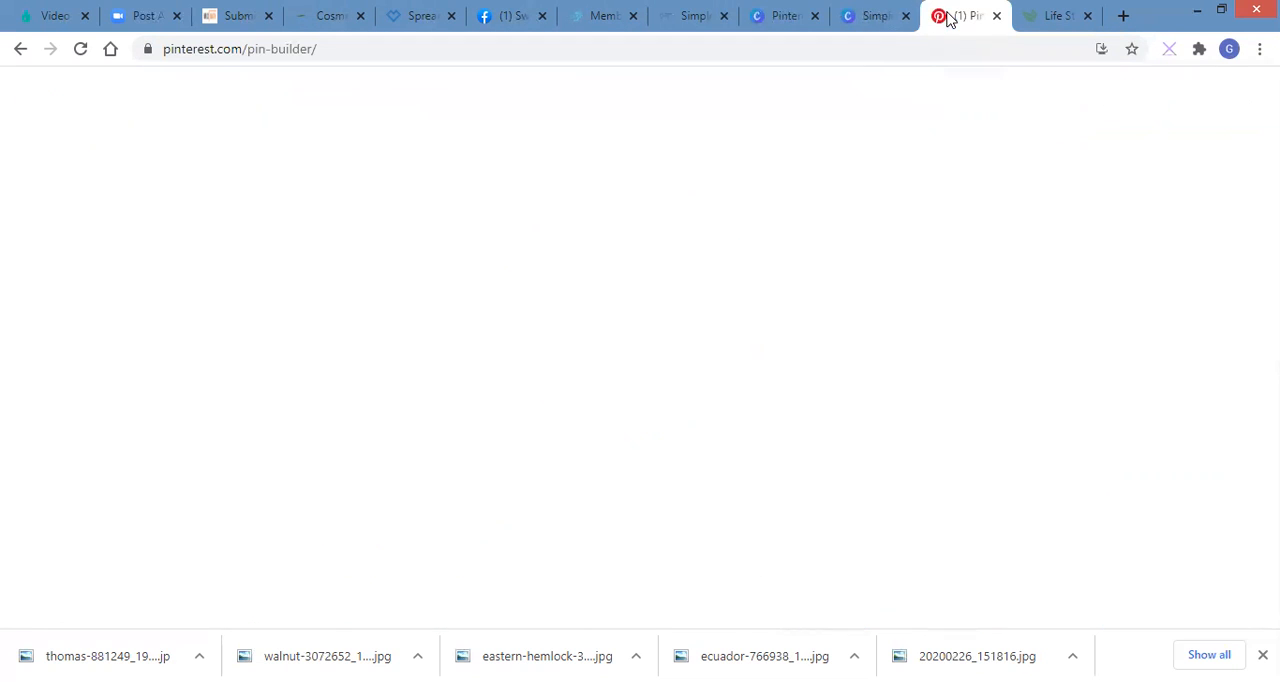
click(880, 16)
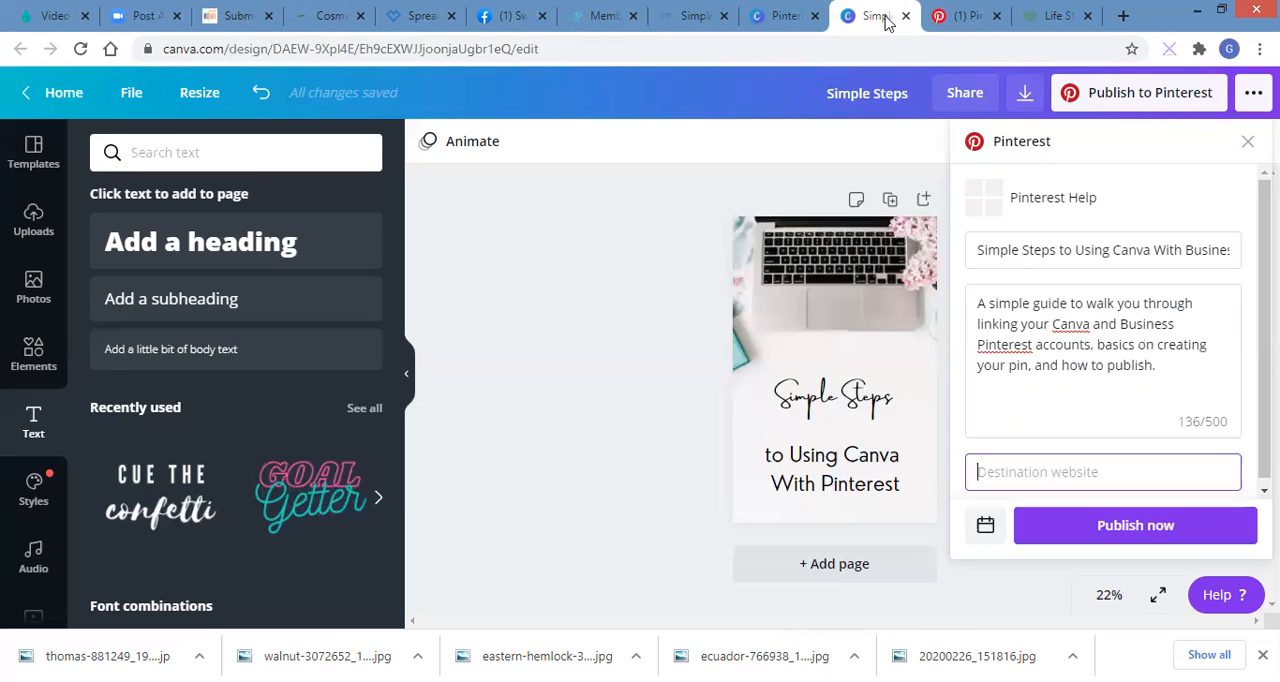
right_click(980, 471)
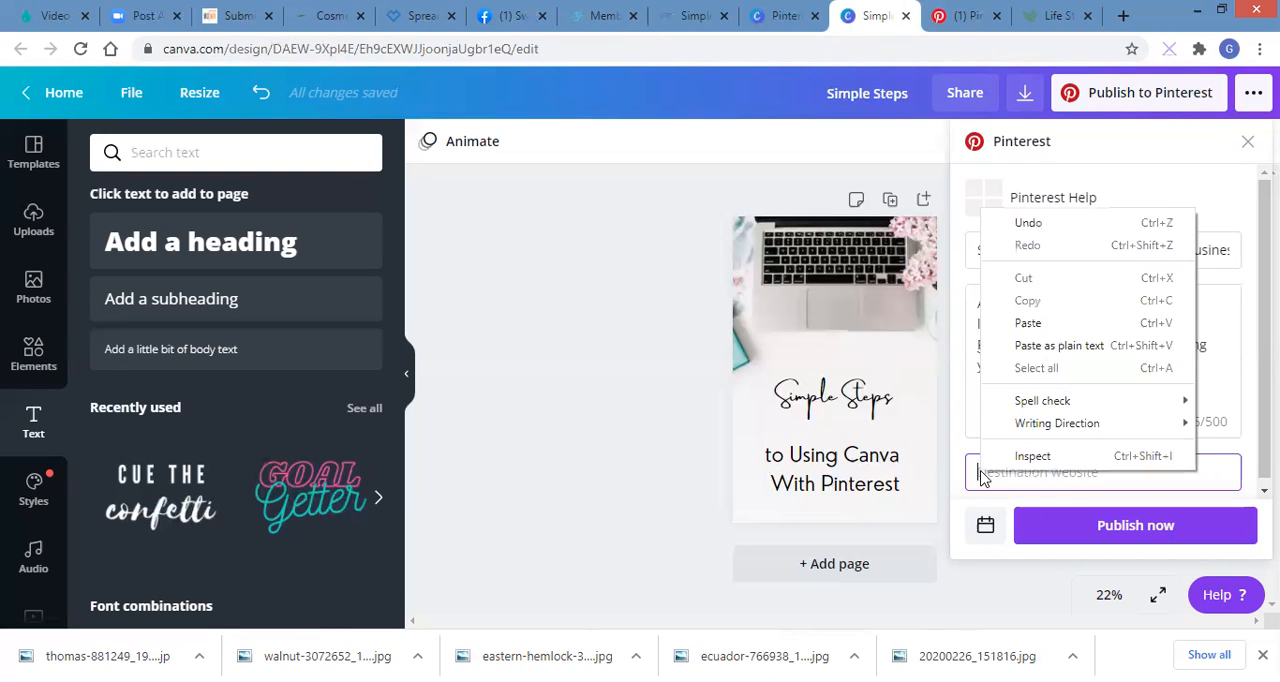
click(1024, 323)
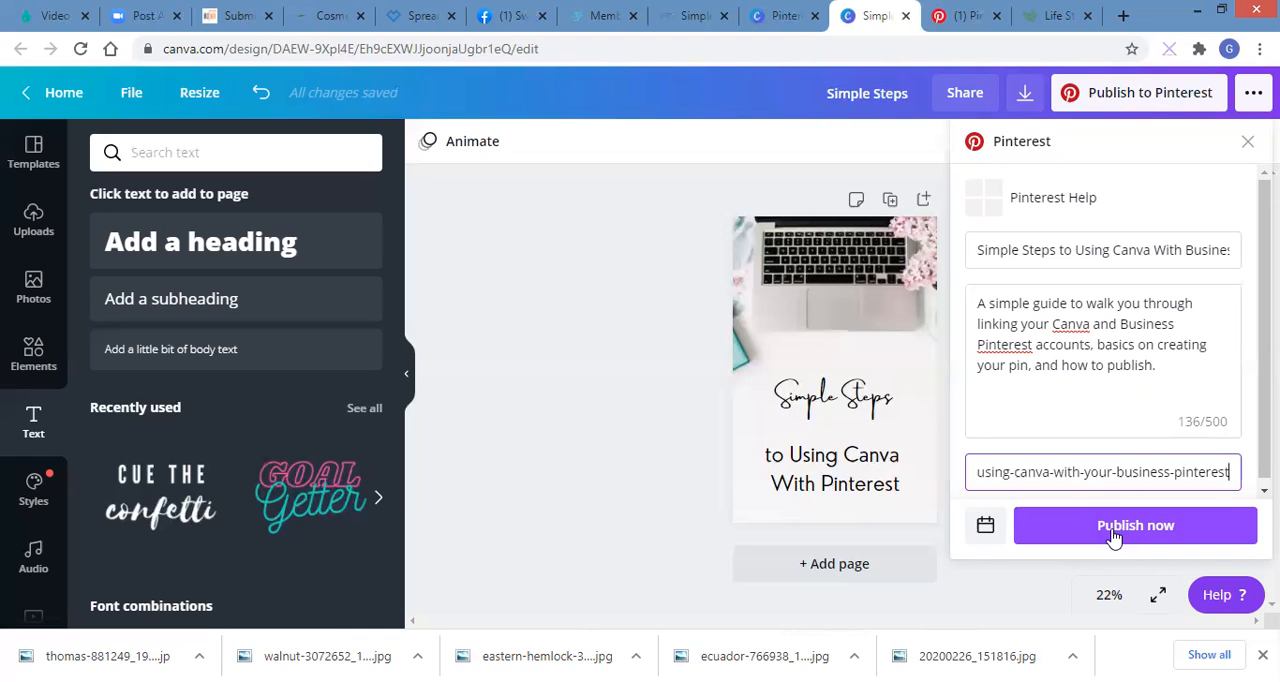
Step: Examine the date and time options for scheduling the Pin, and return to its publishing details without scheduling it
click(999, 531)
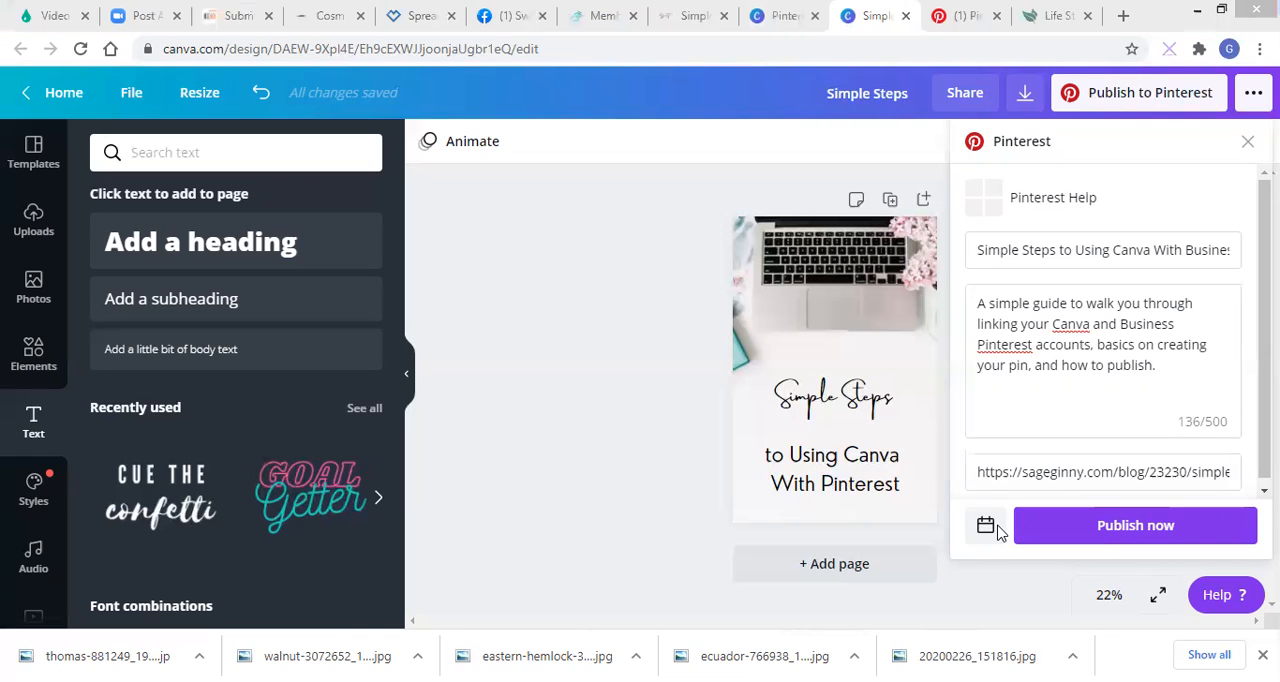
click(697, 532)
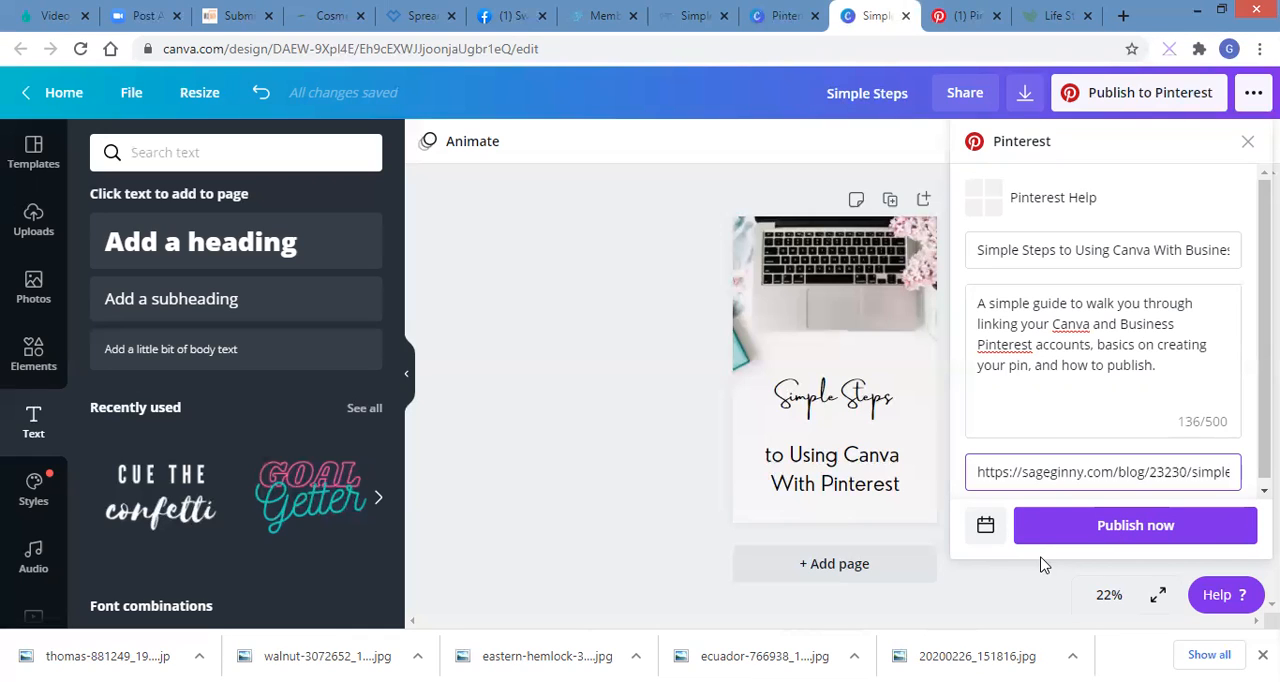
click(988, 529)
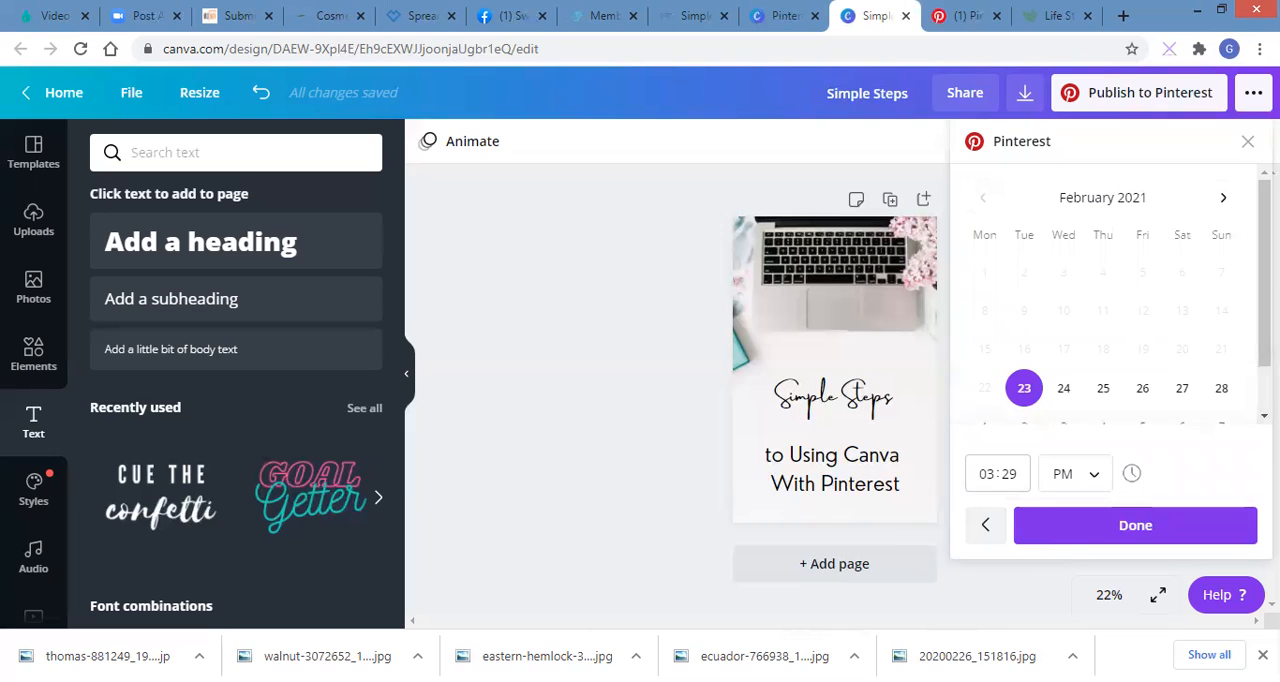
scroll(1185, 350, down, 1)
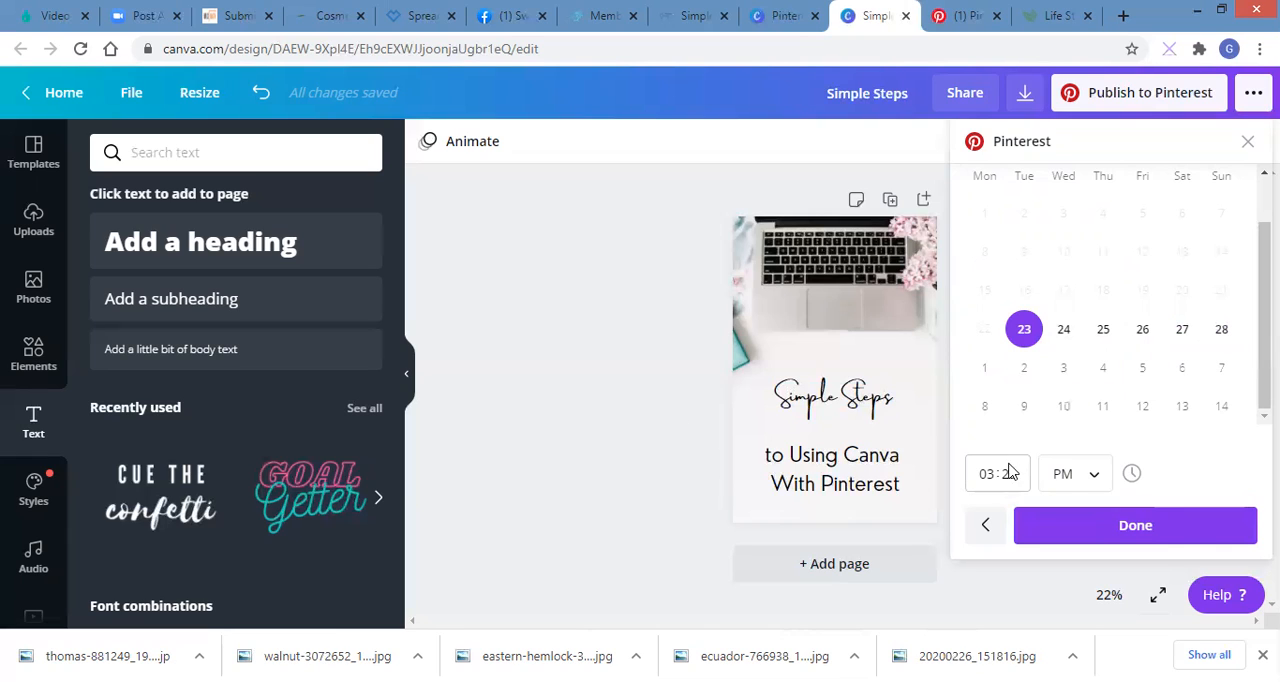
click(986, 525)
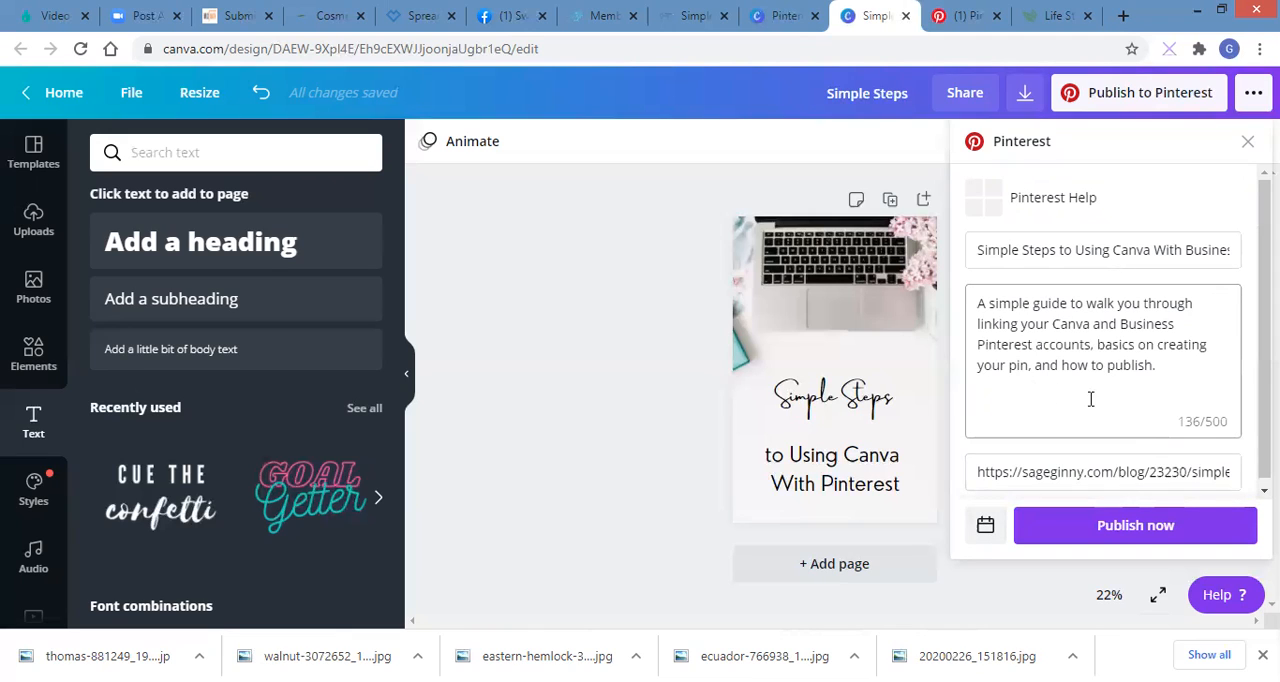
Step: Publish the Pin immediately to the Pinterest Help board, and open the published post on Pinterest to review its image, title and description
click(1125, 527)
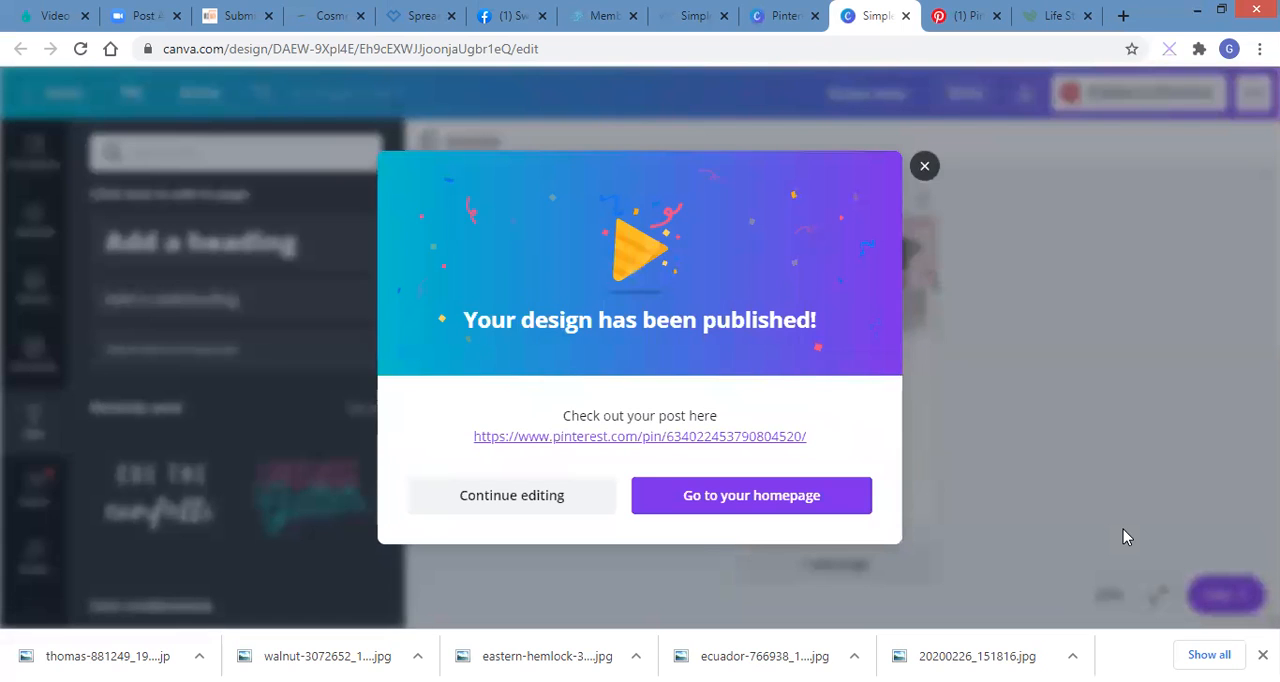
click(611, 438)
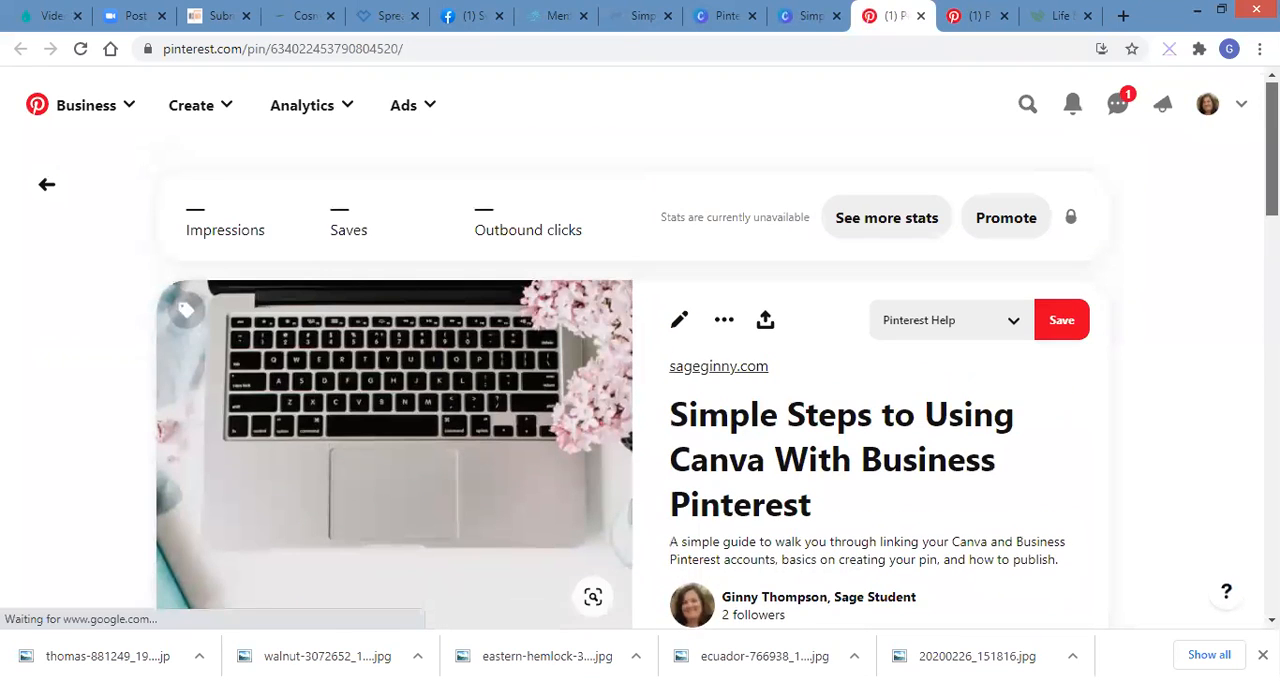
scroll(640, 400, down, 2)
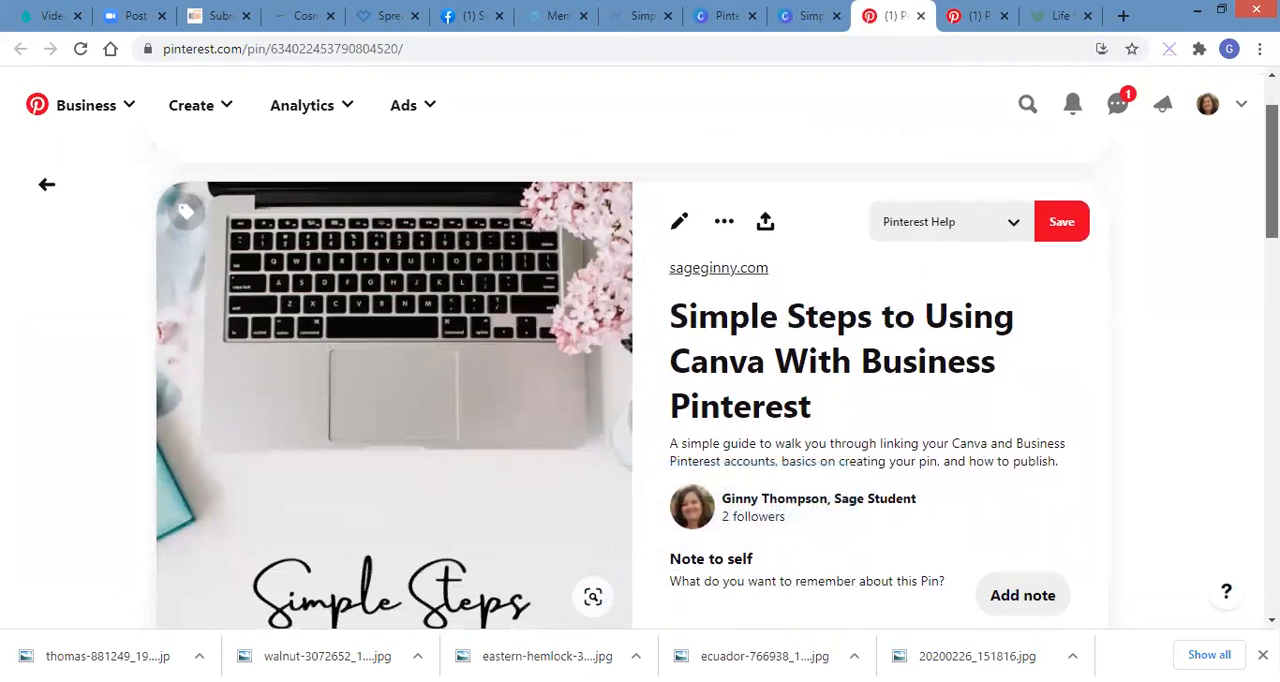
scroll(640, 400, down, 1)
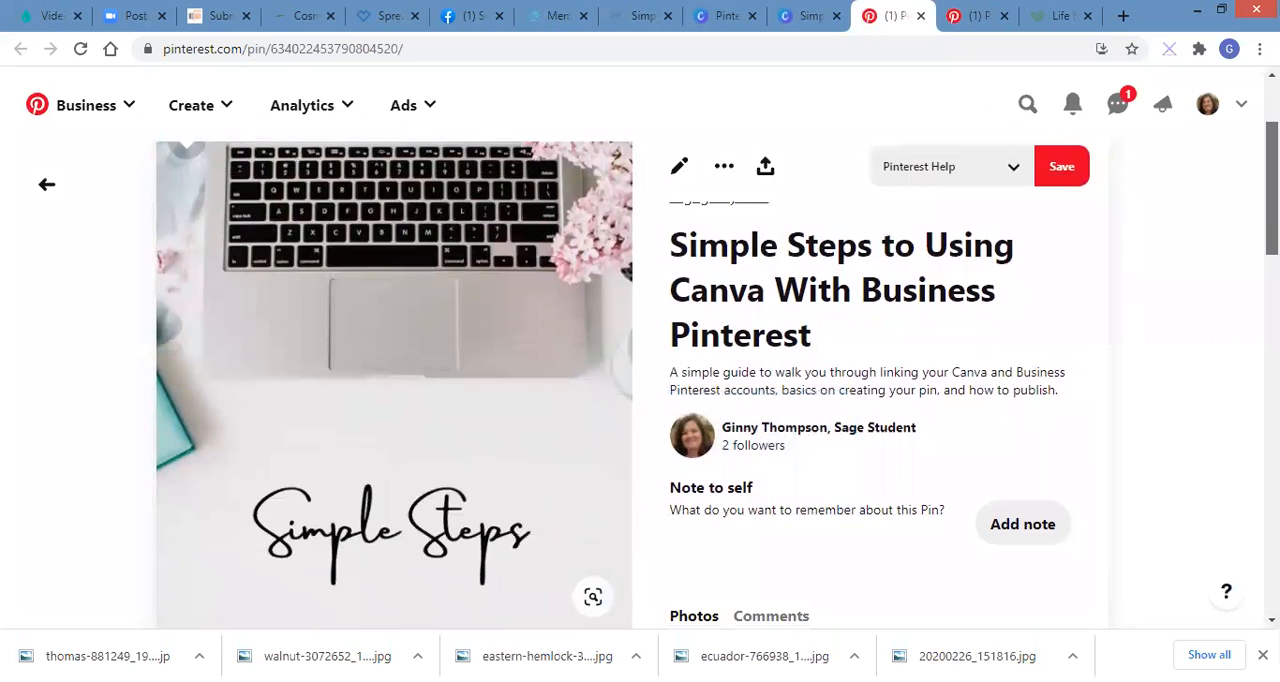
scroll(640, 400, down, 1)
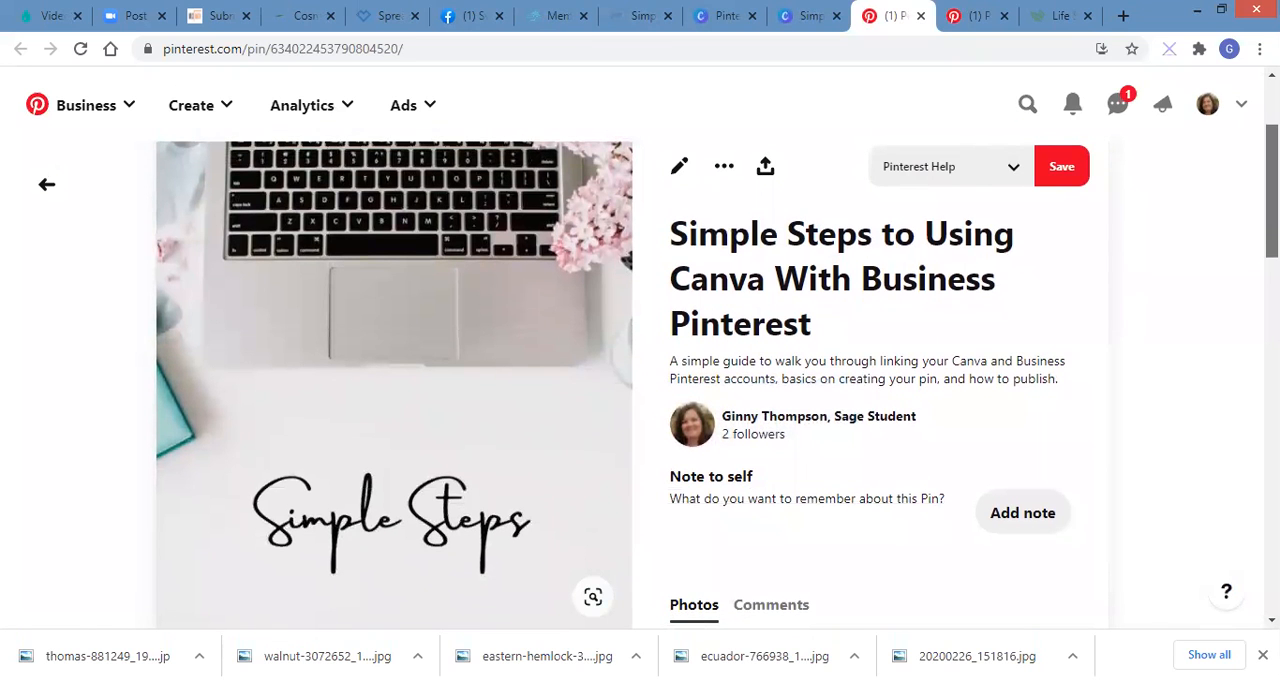
scroll(640, 400, up, 3)
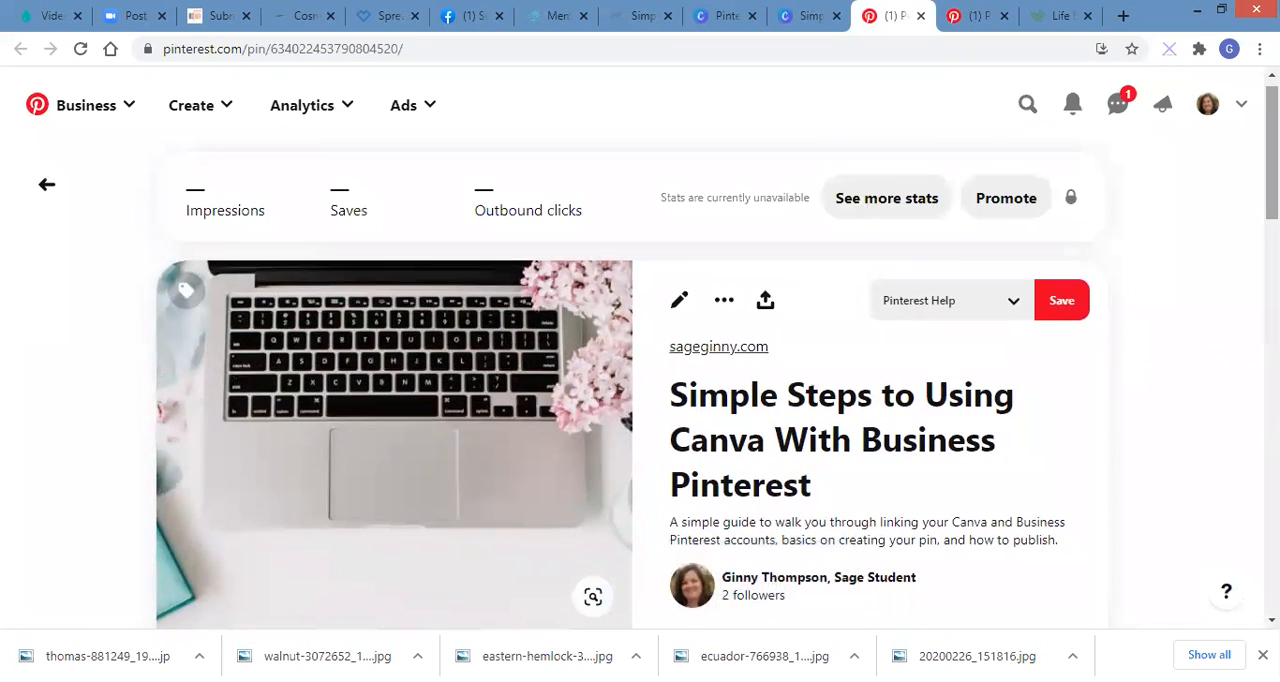